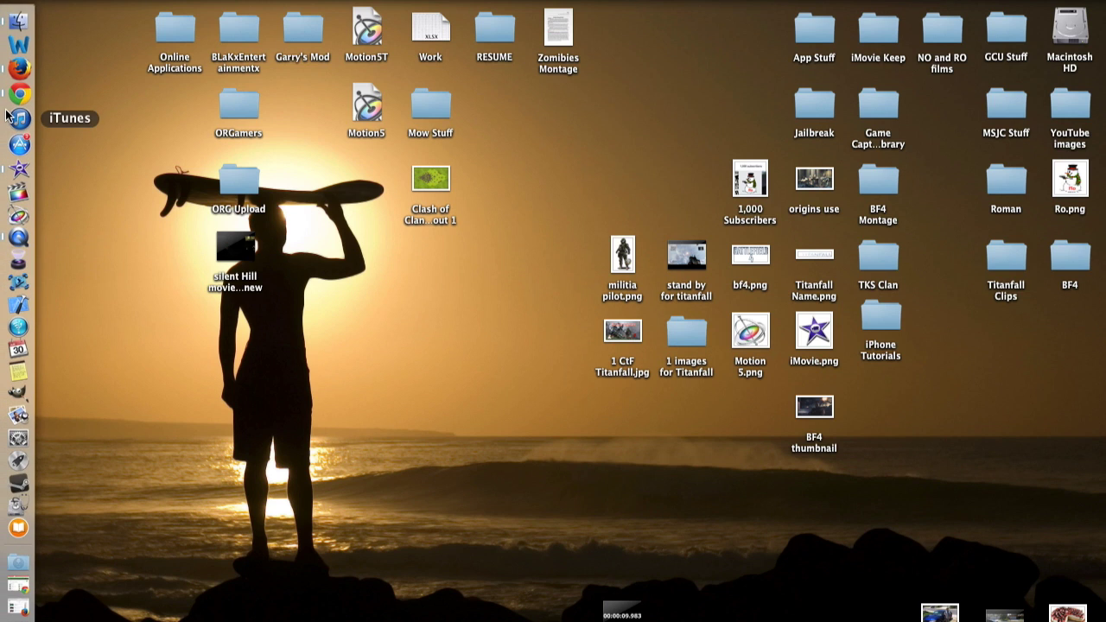
- Switch to iMovie and place the playhead over the last part of the iMovie Tutorials clip
click(9, 164)
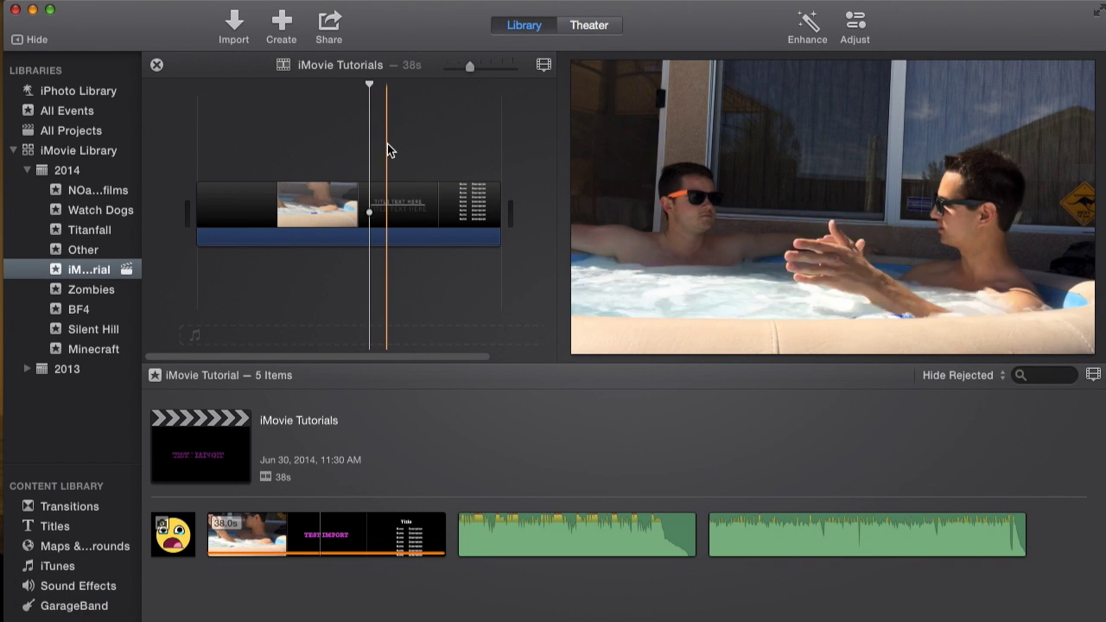
click(273, 140)
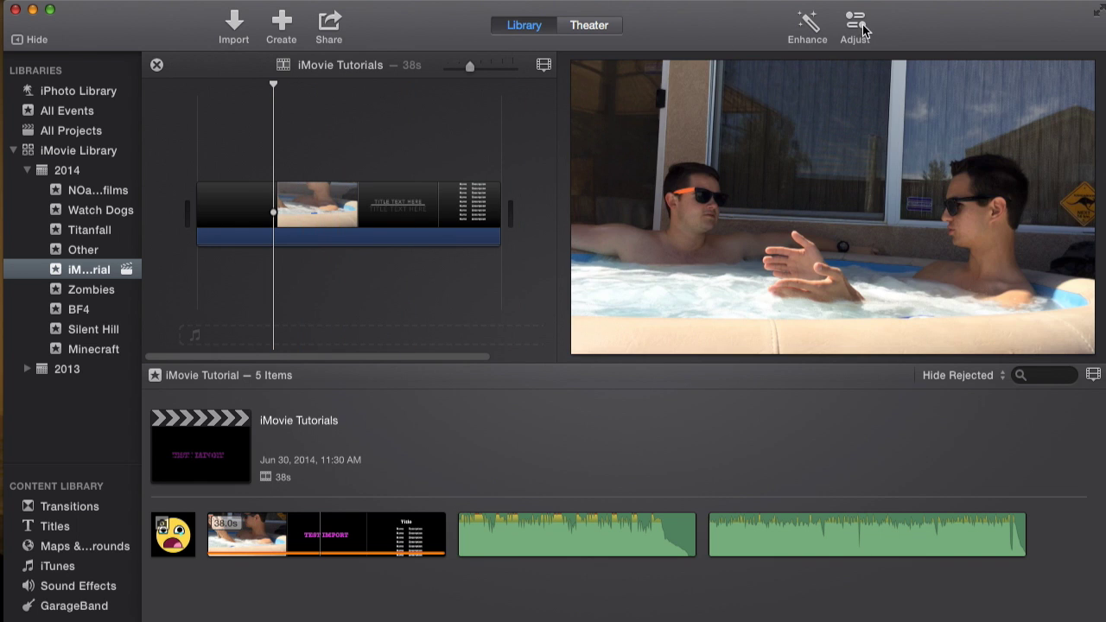
click(422, 121)
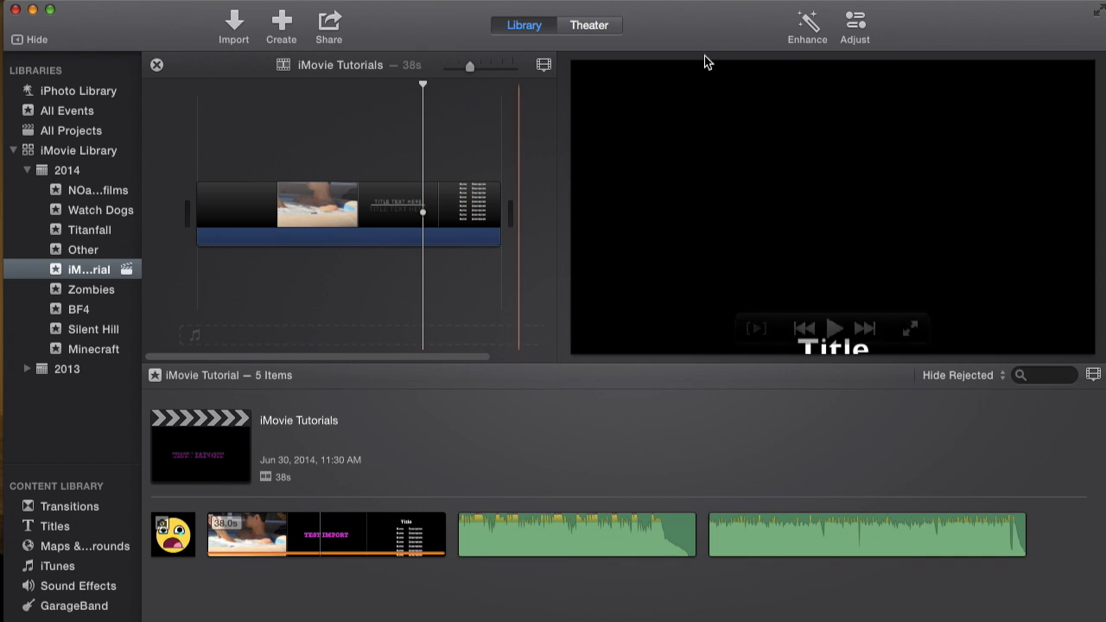
- Set the cropping style of the iMovie Tutorials project's clip to Ken Burns
click(857, 26)
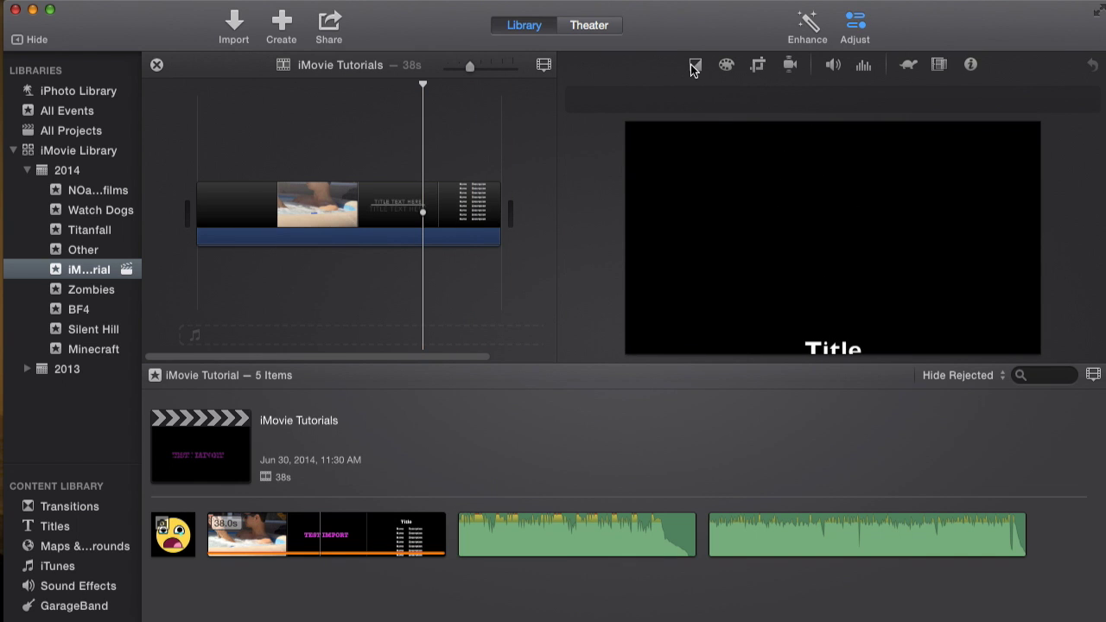
click(759, 67)
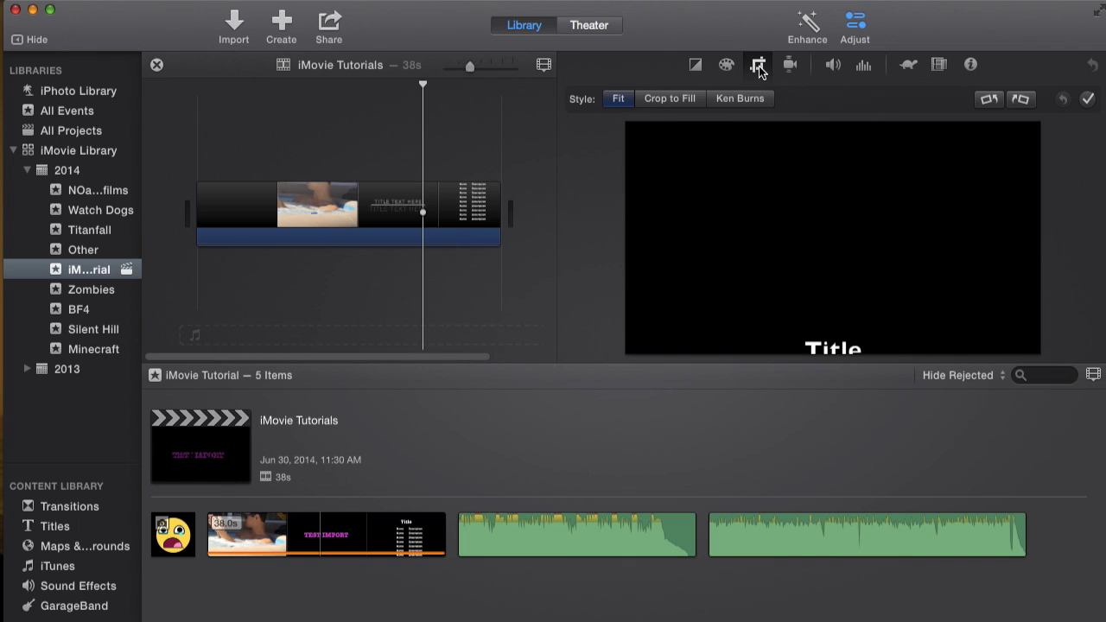
click(665, 99)
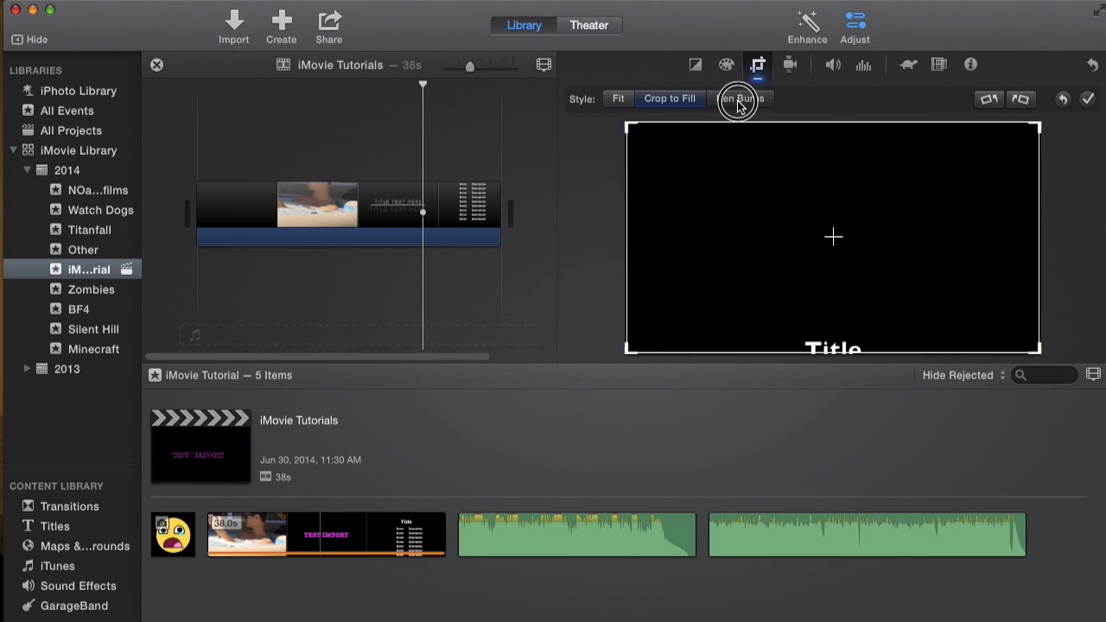
click(737, 100)
click(670, 100)
click(757, 99)
mouse_move(849, 239)
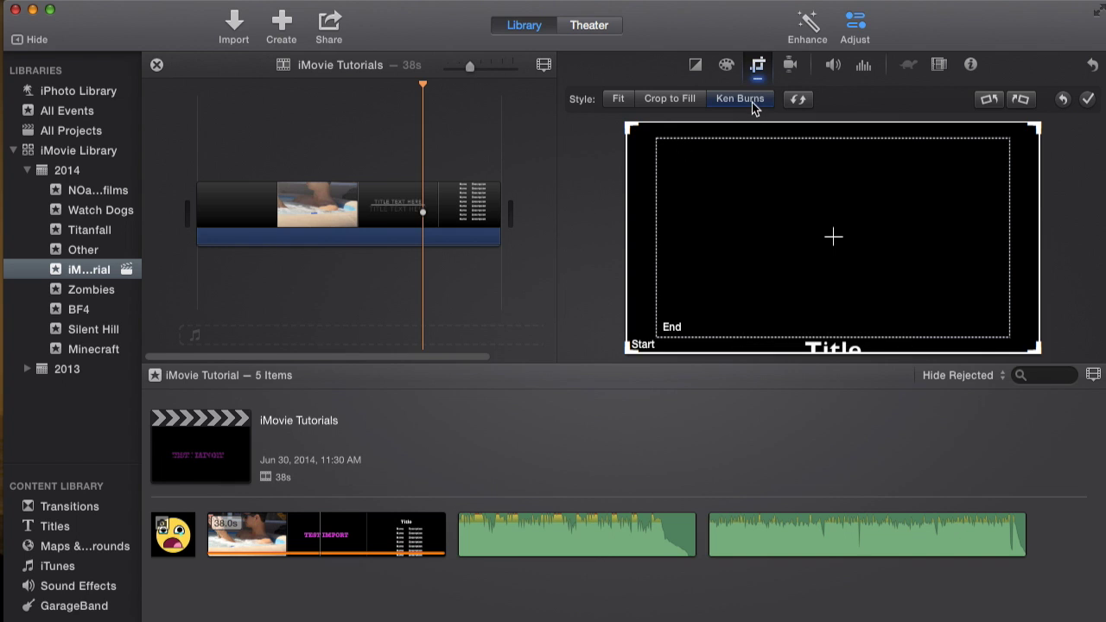
- Examine the Ken Burns Start and End frames in the viewer by alternating between them
click(662, 321)
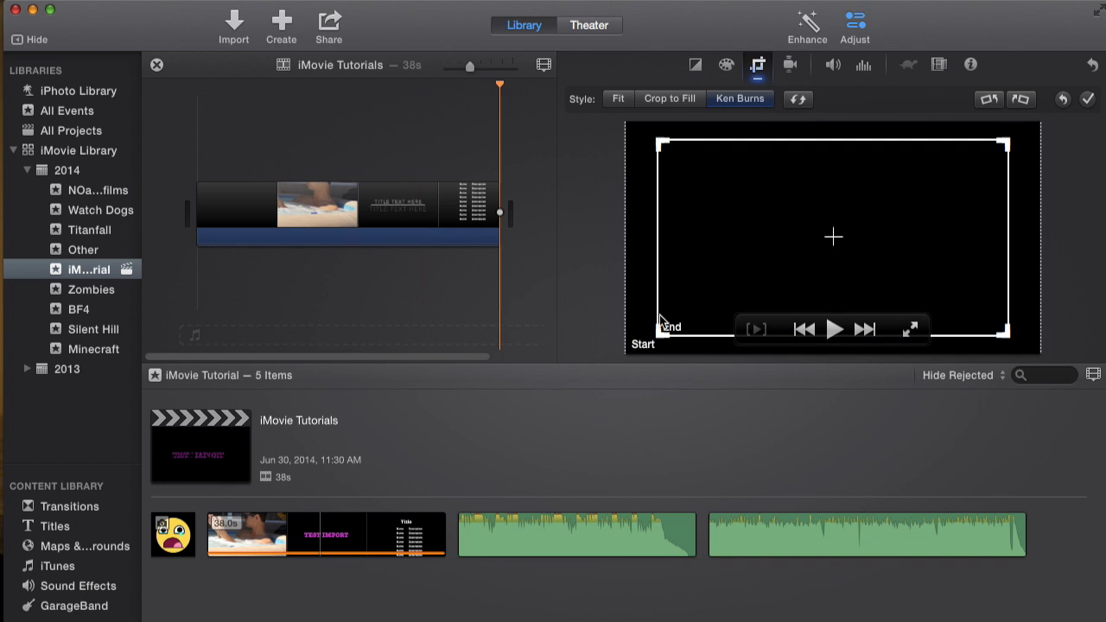
click(641, 270)
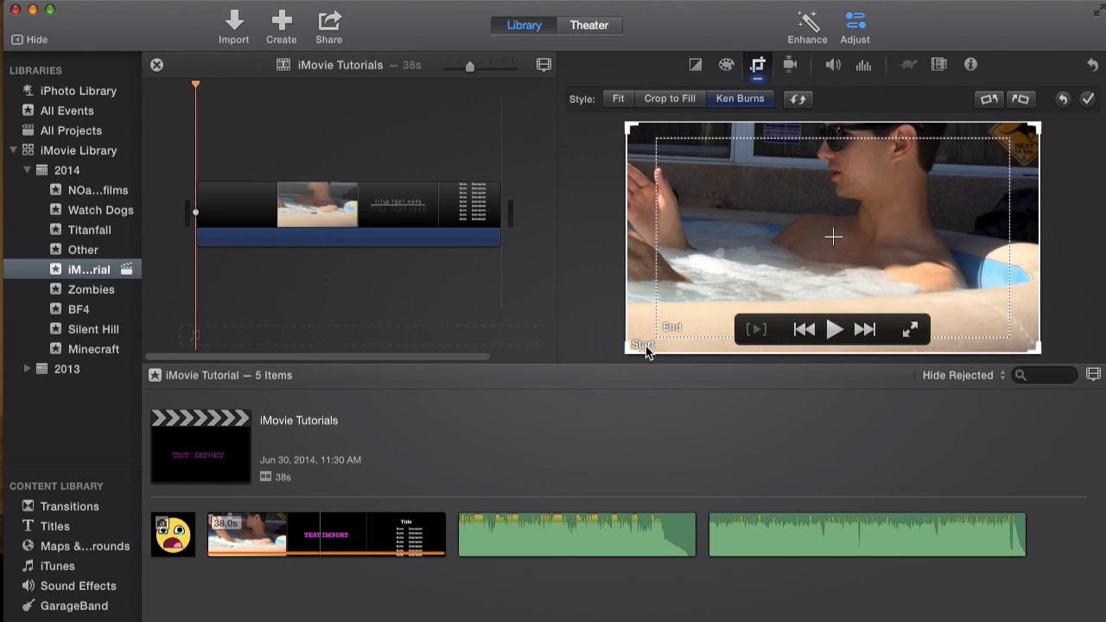
click(697, 298)
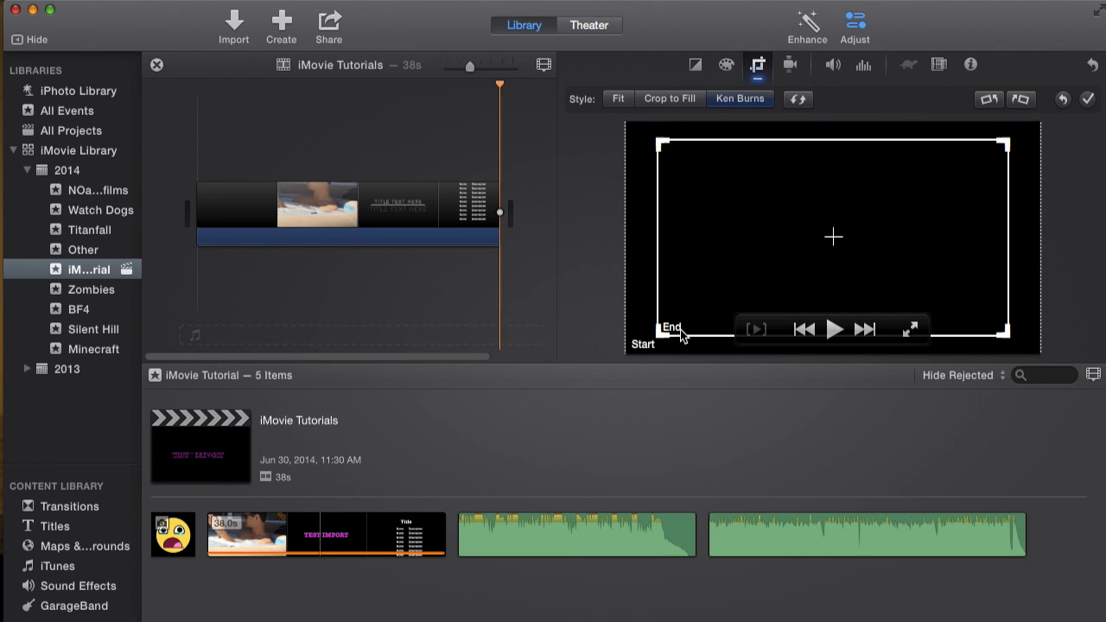
click(637, 250)
click(740, 235)
click(650, 259)
click(745, 248)
click(745, 248)
click(745, 249)
- Shrink the Ken Burns End frame, place it in the upper-right area of the picture, and view the Start frame
drag(1004, 141, 895, 203)
drag(839, 262, 955, 195)
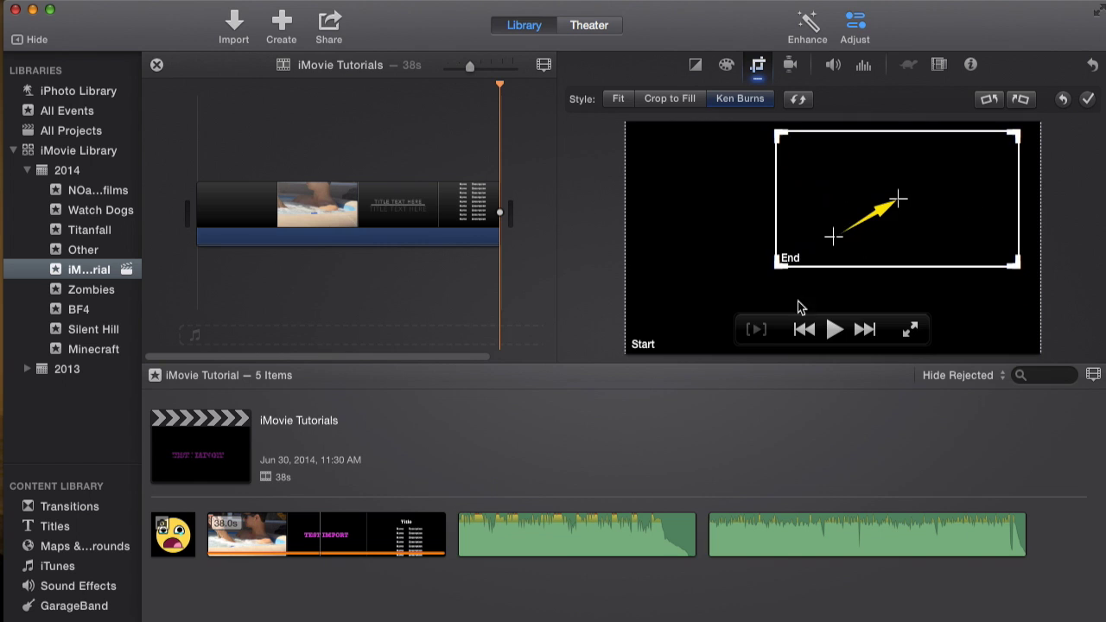
click(644, 346)
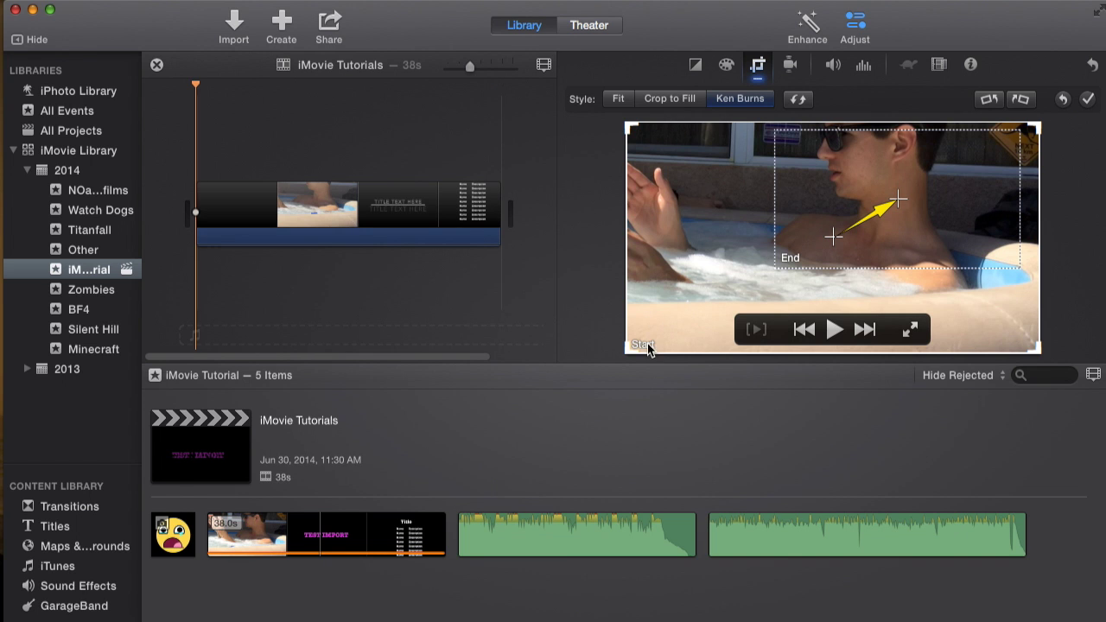
- Move the End frame to the picture's upper-left corner, shrink it slightly, and apply the Ken Burns crop
click(907, 180)
drag(913, 230, 750, 204)
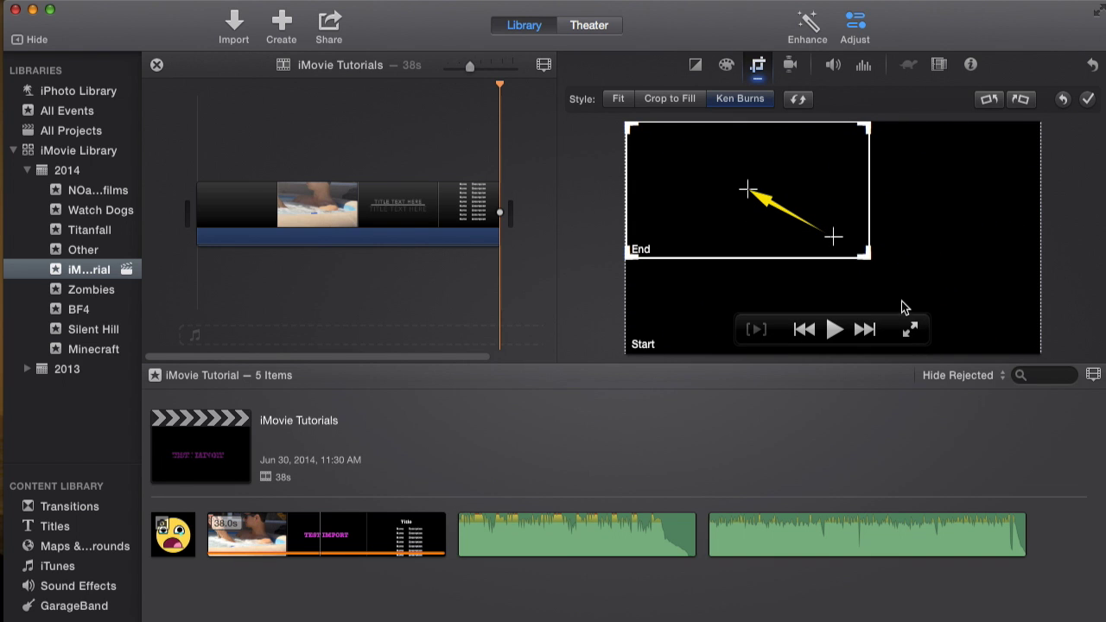
click(974, 261)
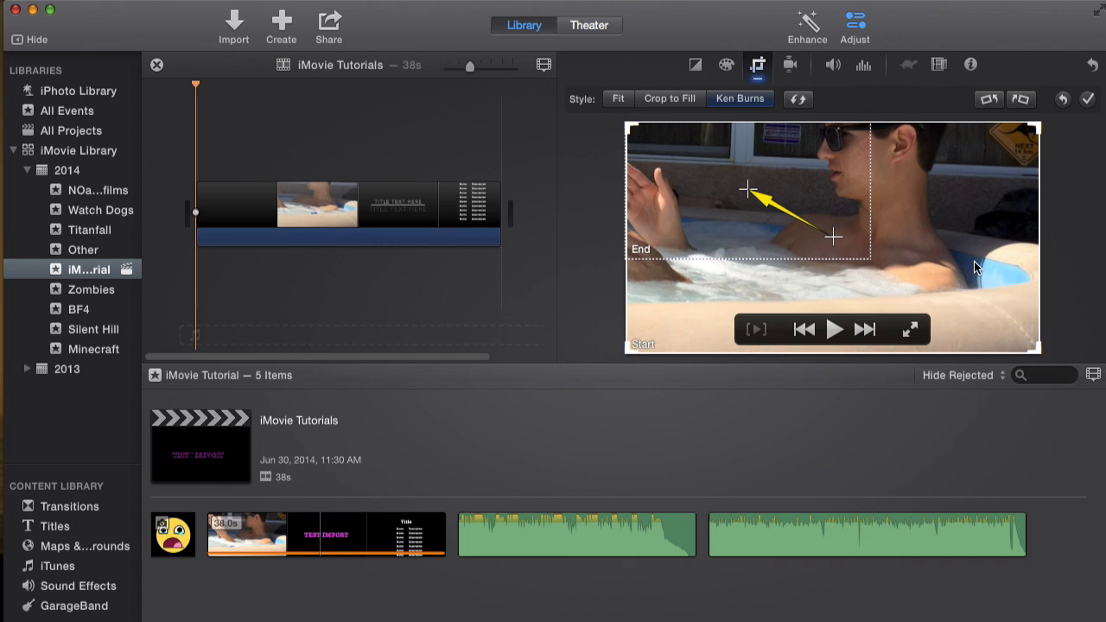
click(776, 216)
click(708, 181)
drag(861, 255, 847, 248)
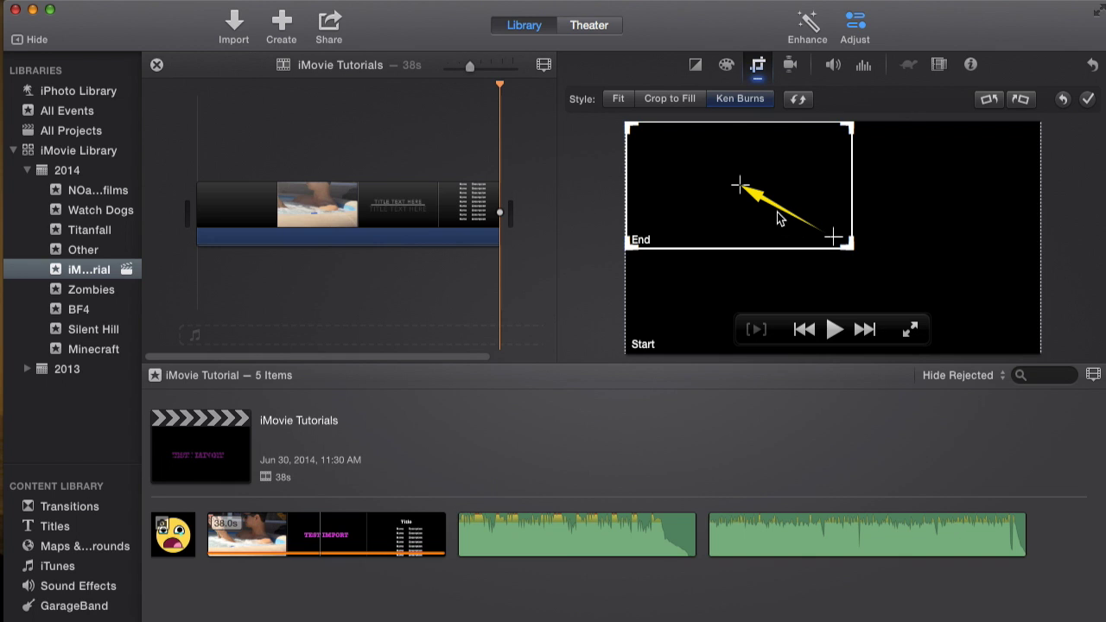
click(1086, 98)
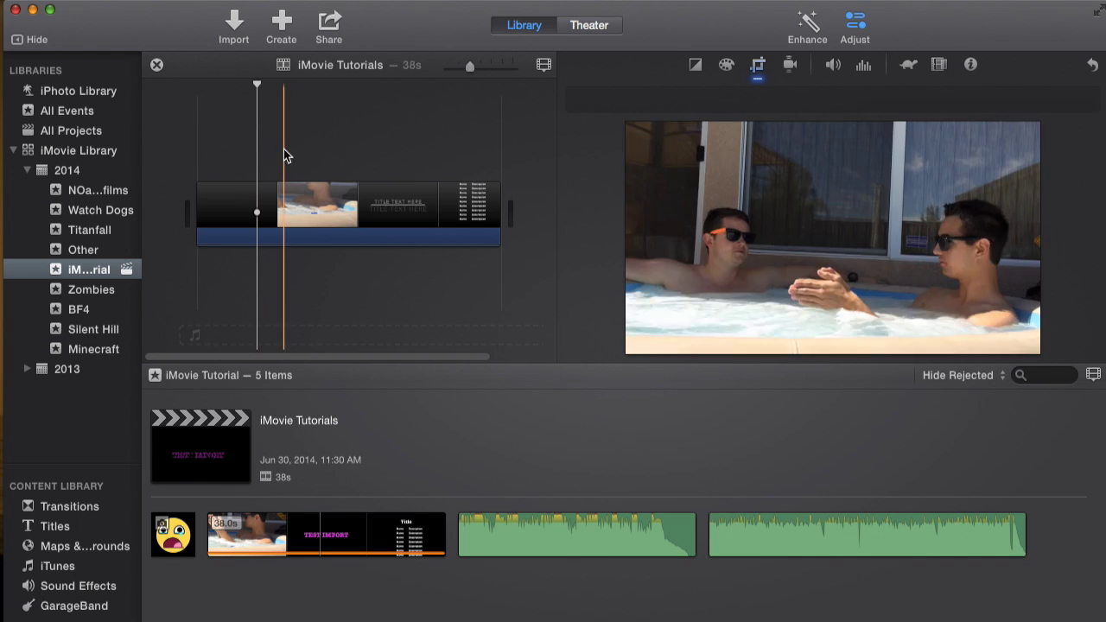
- Add a freeze frame about 11.4 seconds into the project's clip and select it
click(272, 117)
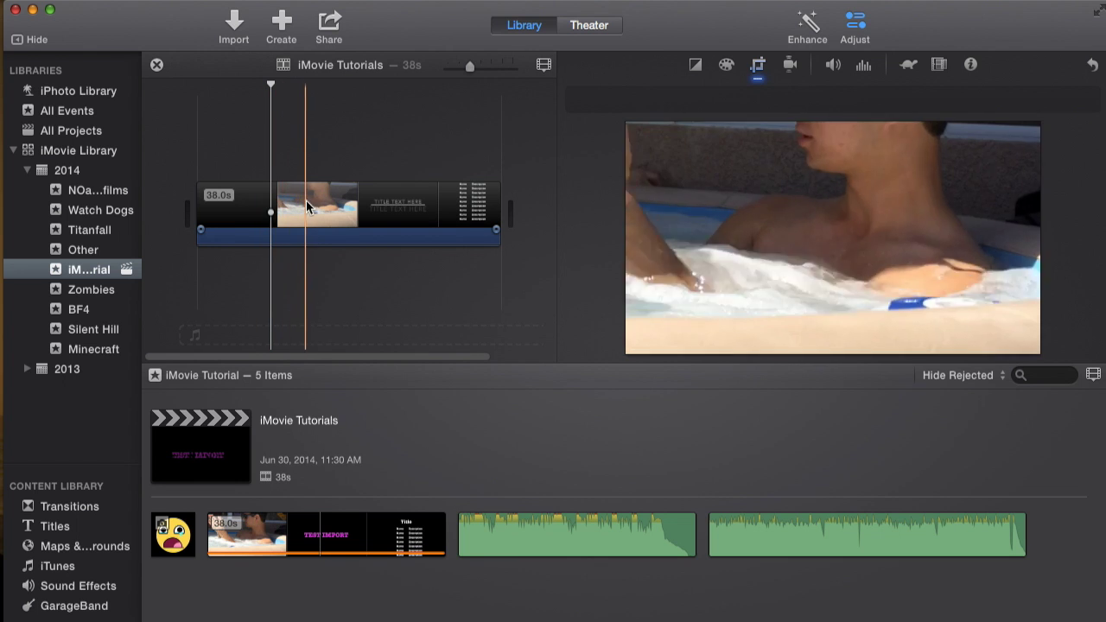
click(759, 71)
click(330, 127)
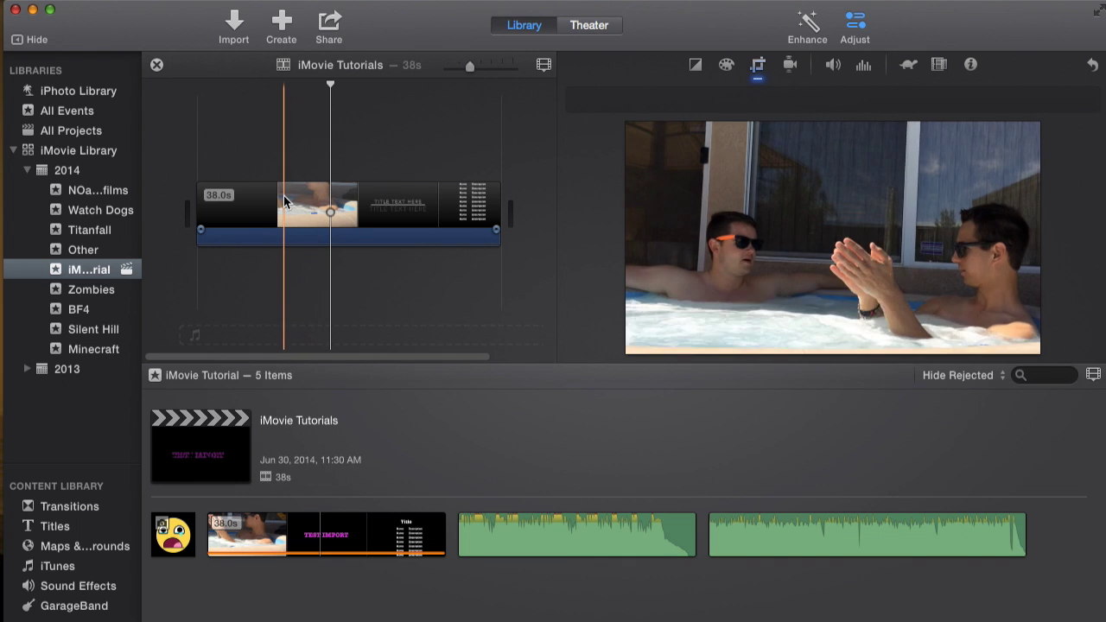
right_click(289, 202)
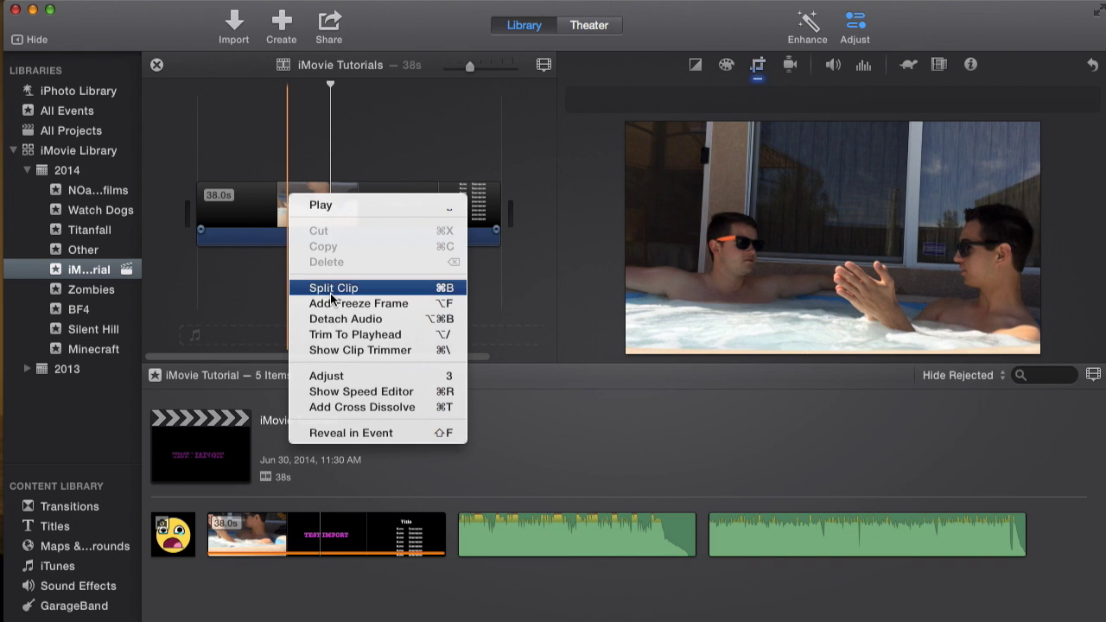
click(340, 304)
click(322, 200)
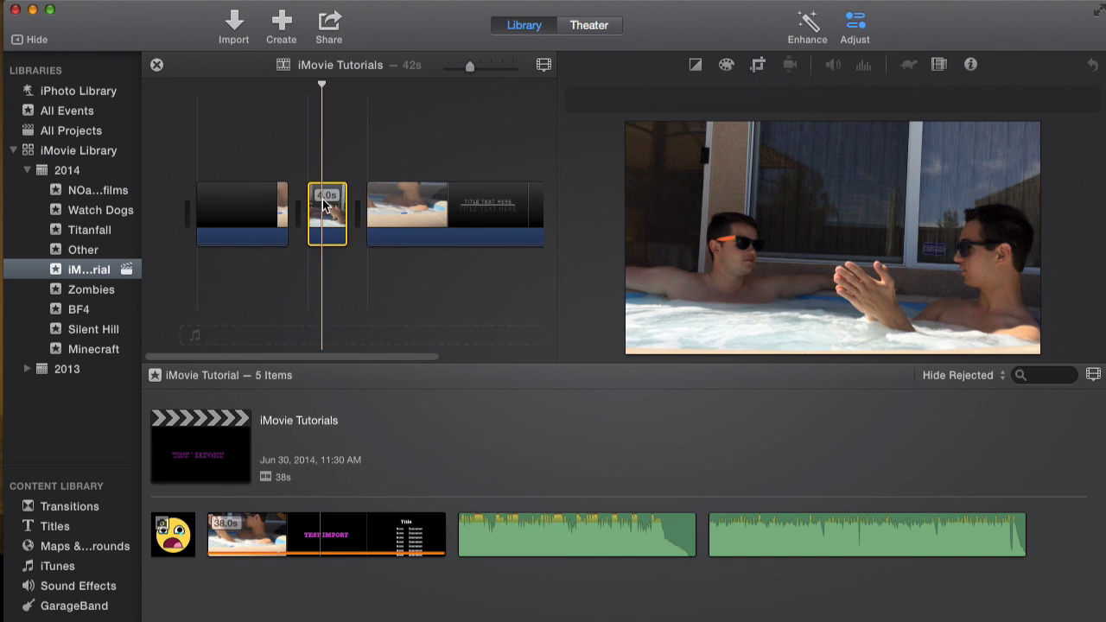
- Delete the video segments before and after the freeze frame so only the still remains
click(254, 198)
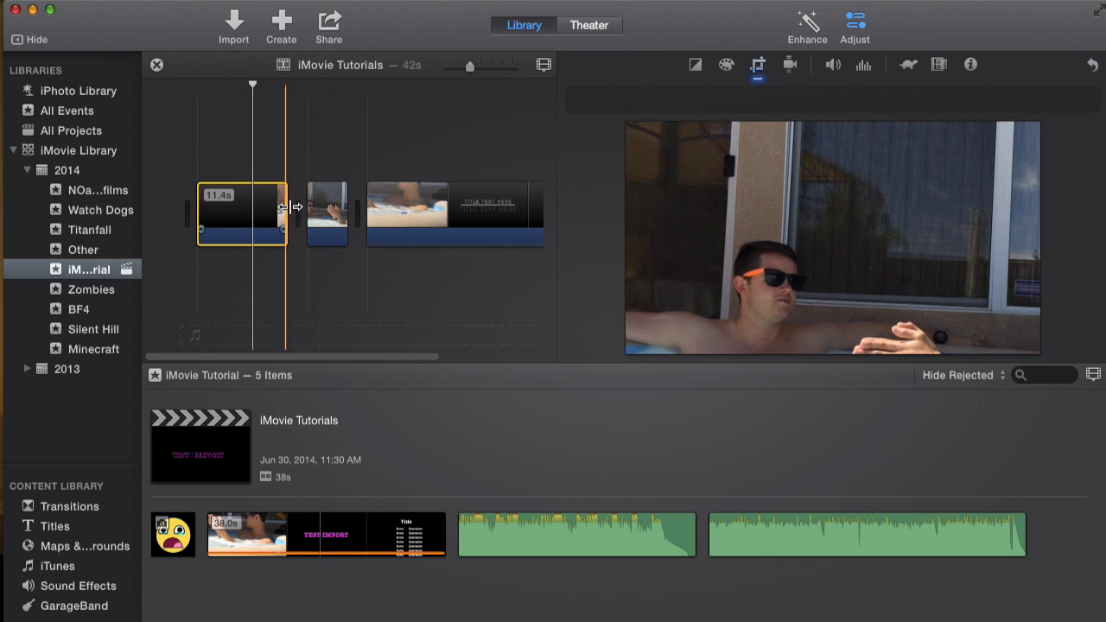
super+click(424, 206)
key(Delete)
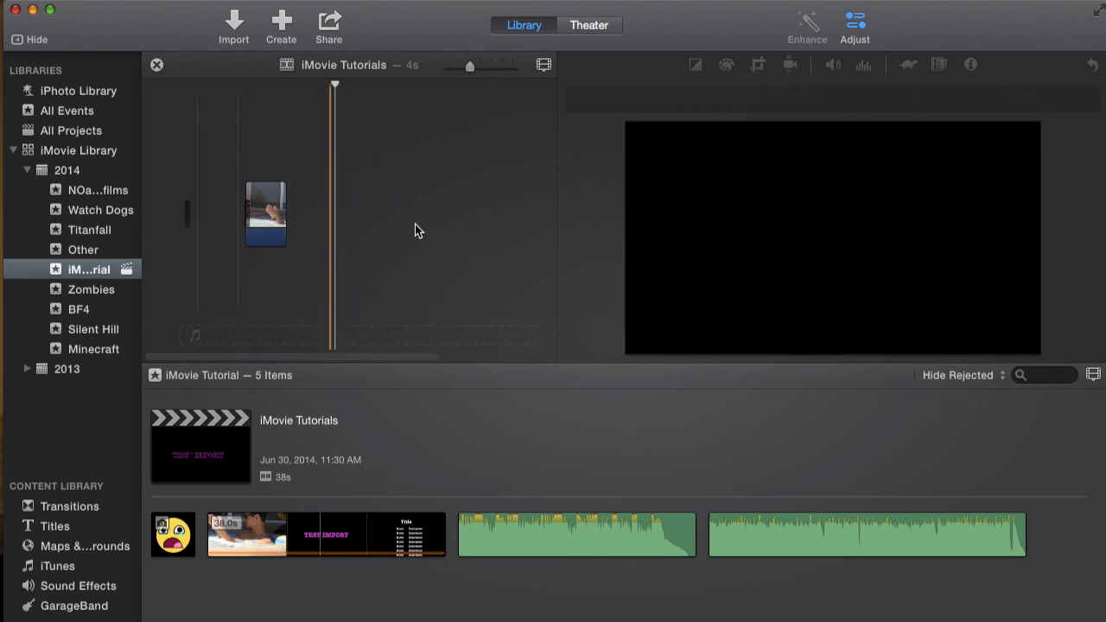
- Extend the freeze frame's duration in the timeline to about 35.3 seconds
click(215, 197)
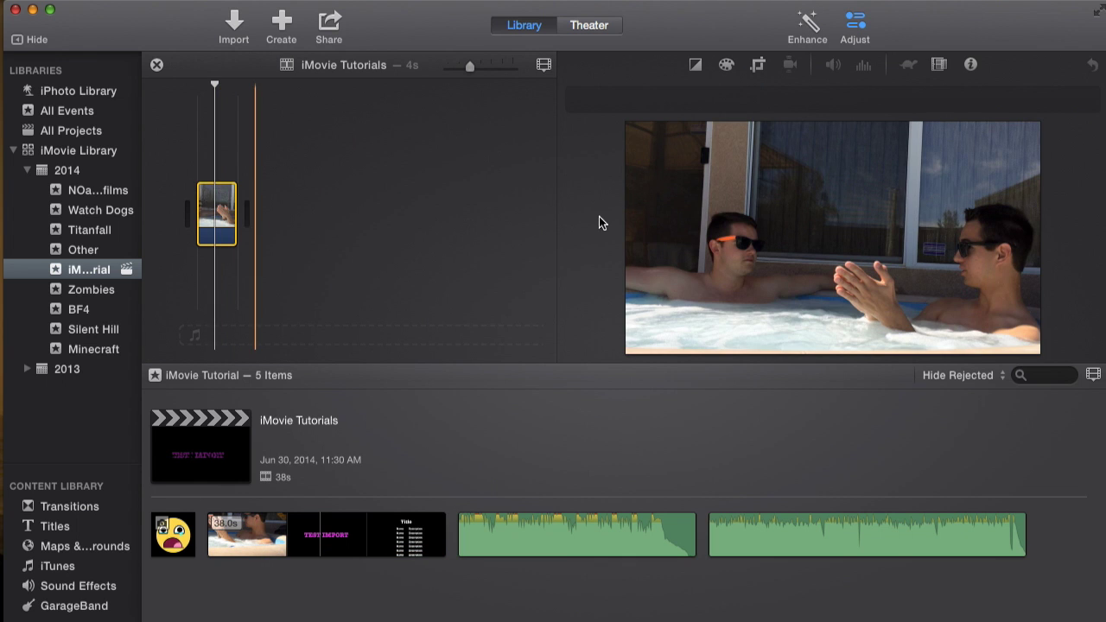
drag(234, 196, 483, 200)
click(366, 195)
click(315, 157)
click(392, 161)
click(287, 157)
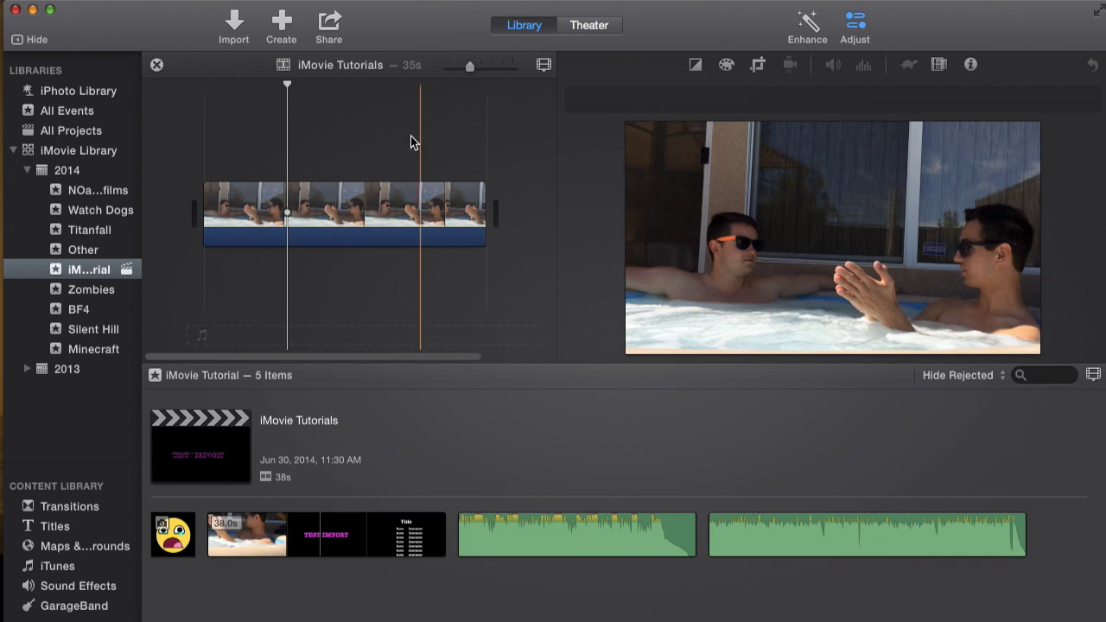
click(312, 156)
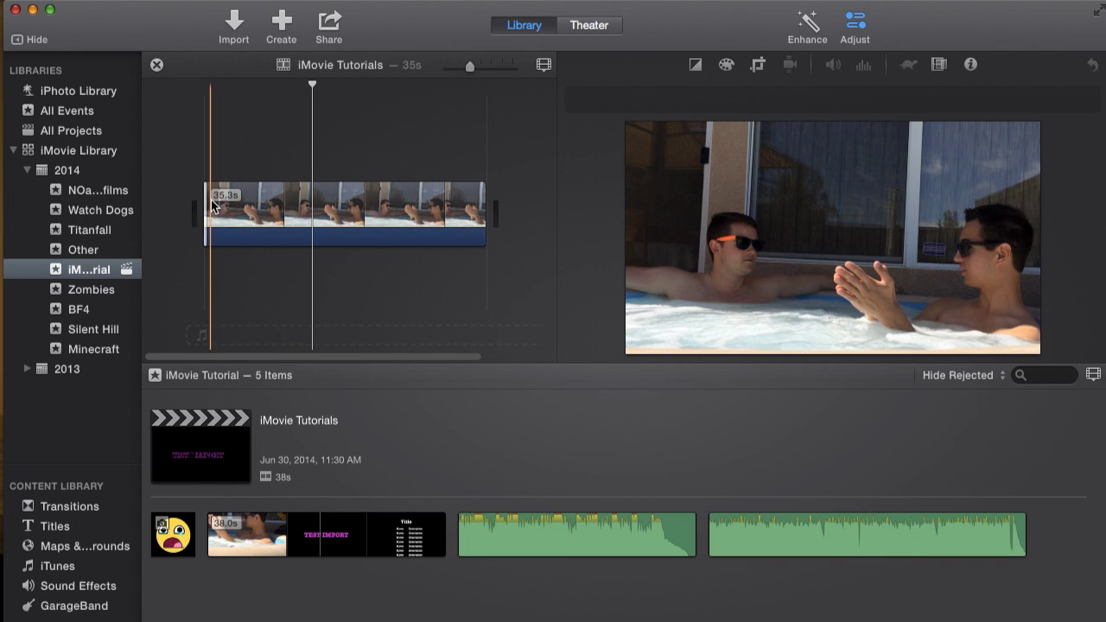
- Split the freeze frame near its start to create a first segment about 3.5 seconds long
scroll(216, 199, right, 1)
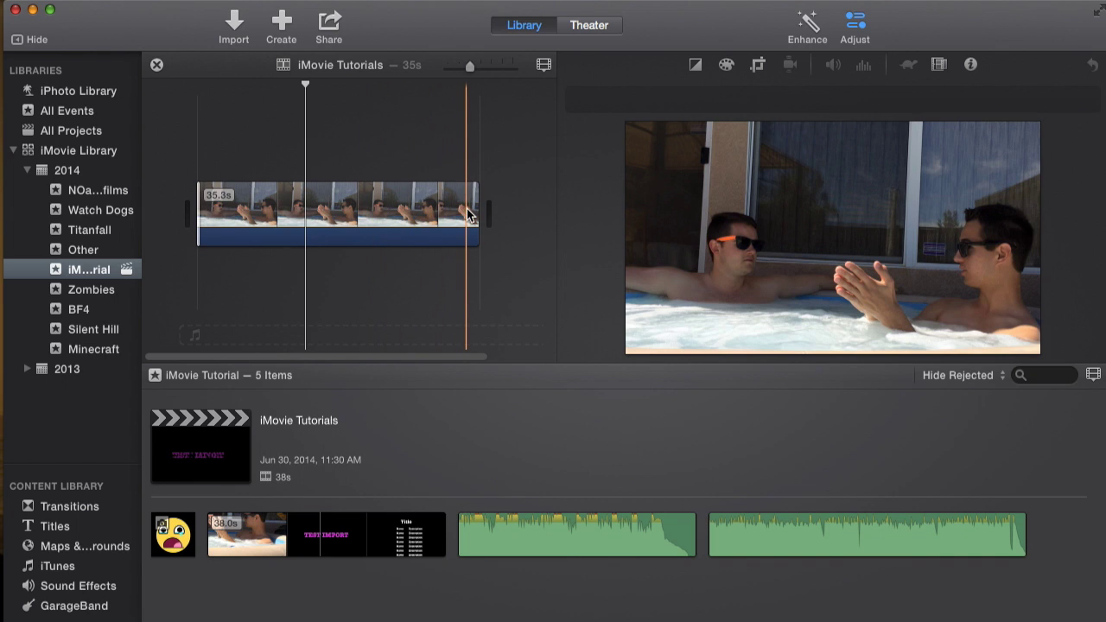
key(super+b)
click(224, 205)
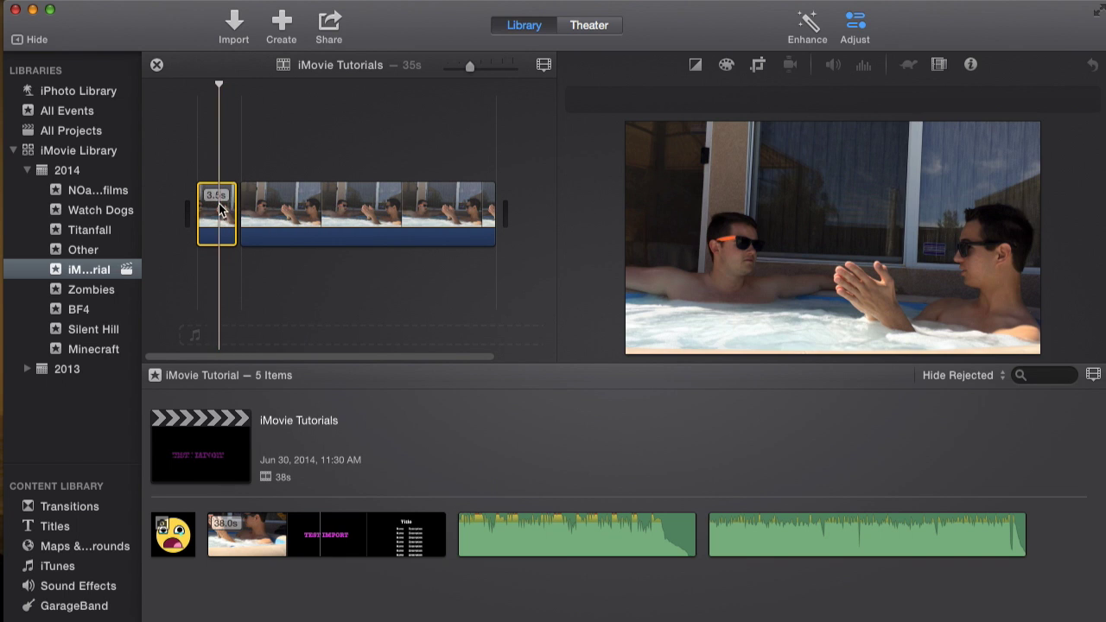
click(246, 165)
click(221, 196)
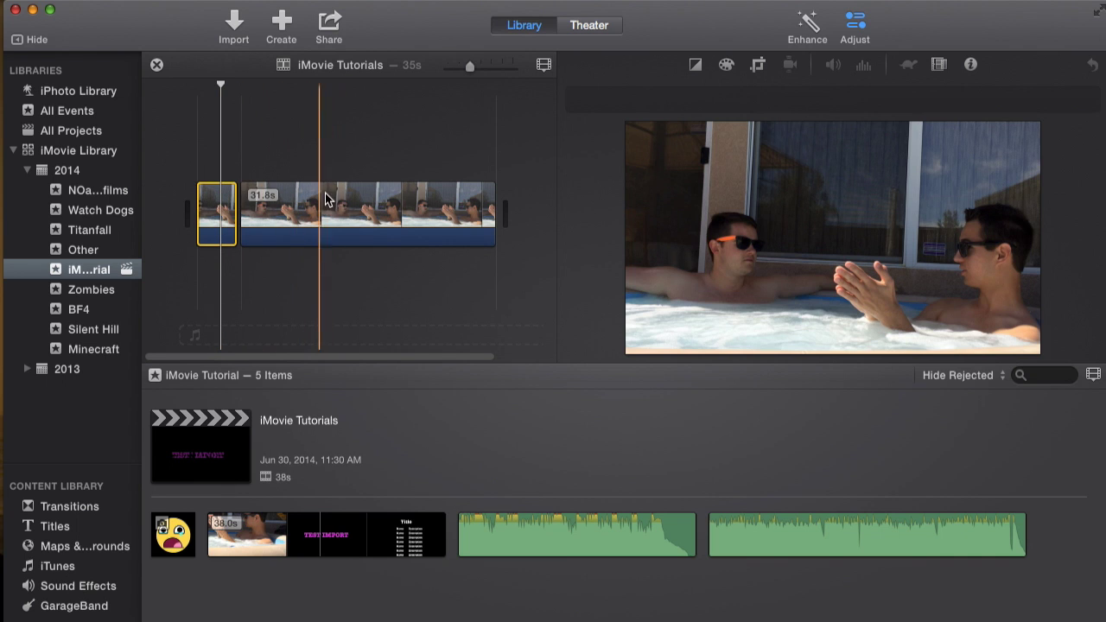
- Split the longer freeze-frame segment twice around its middle to isolate a piece about 3.4 seconds long
click(354, 164)
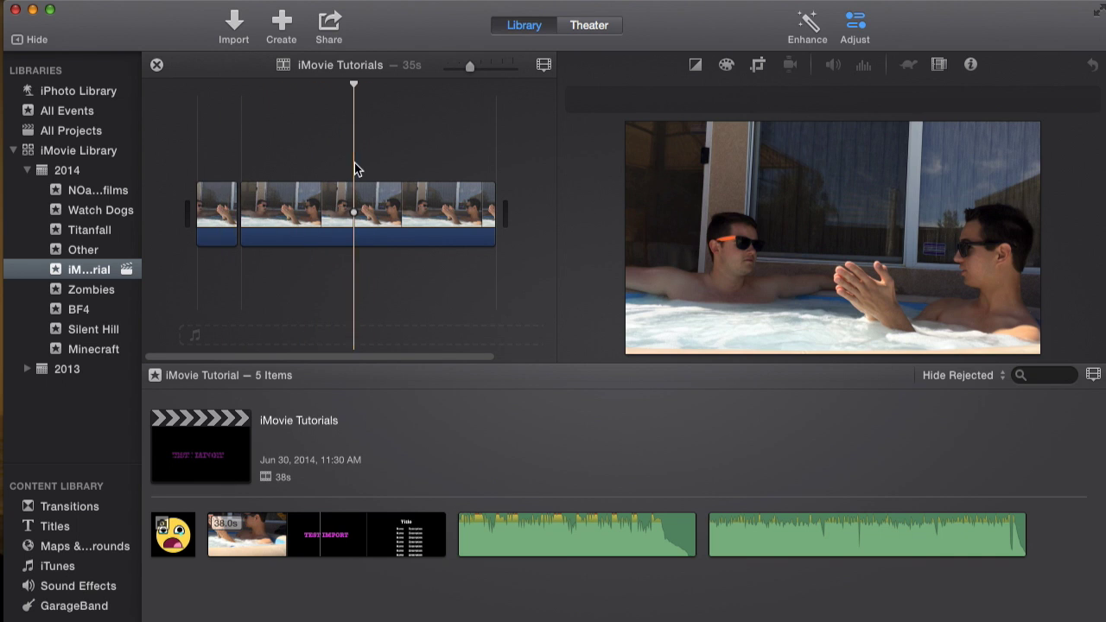
key(super+b)
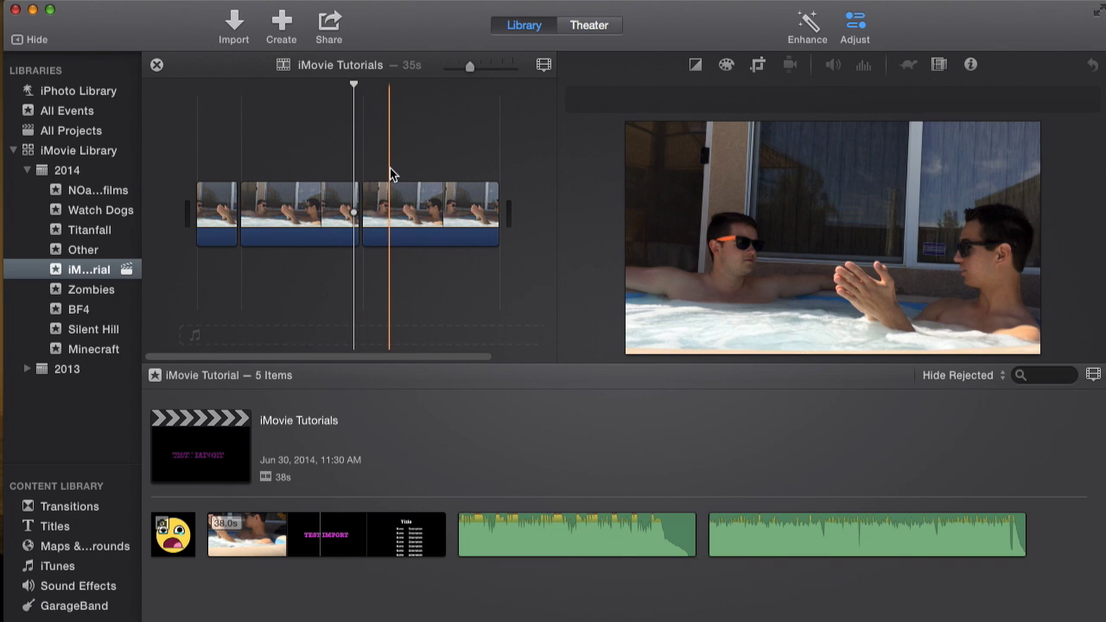
key(super+b)
click(382, 206)
click(355, 144)
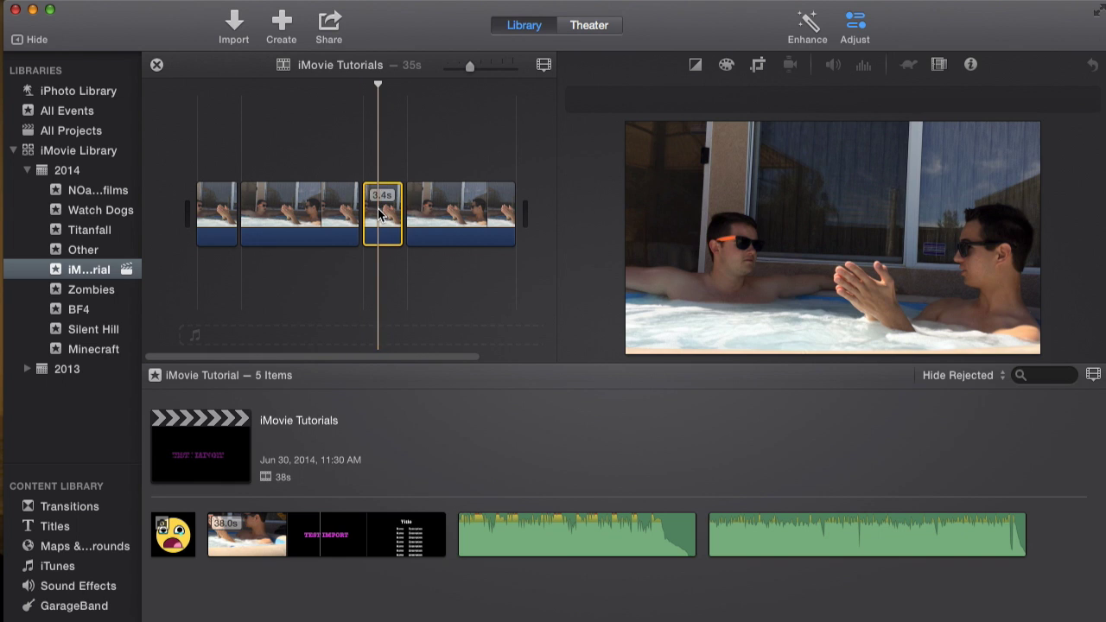
- Set the cropping style of the first 3.5-second freeze-frame segment to Ken Burns
click(216, 203)
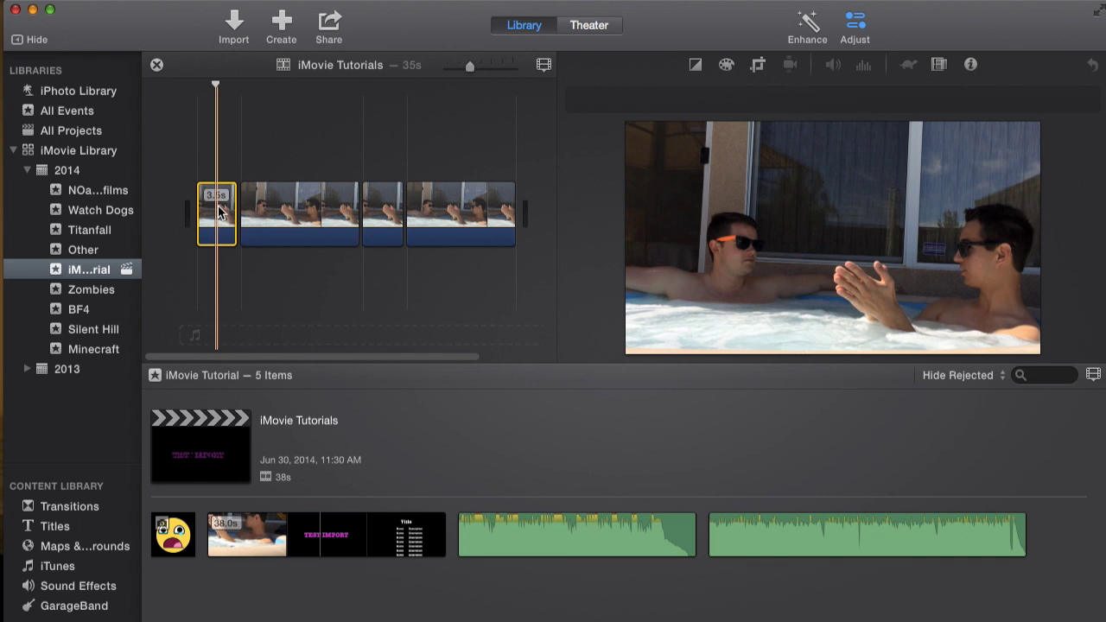
click(855, 26)
click(855, 26)
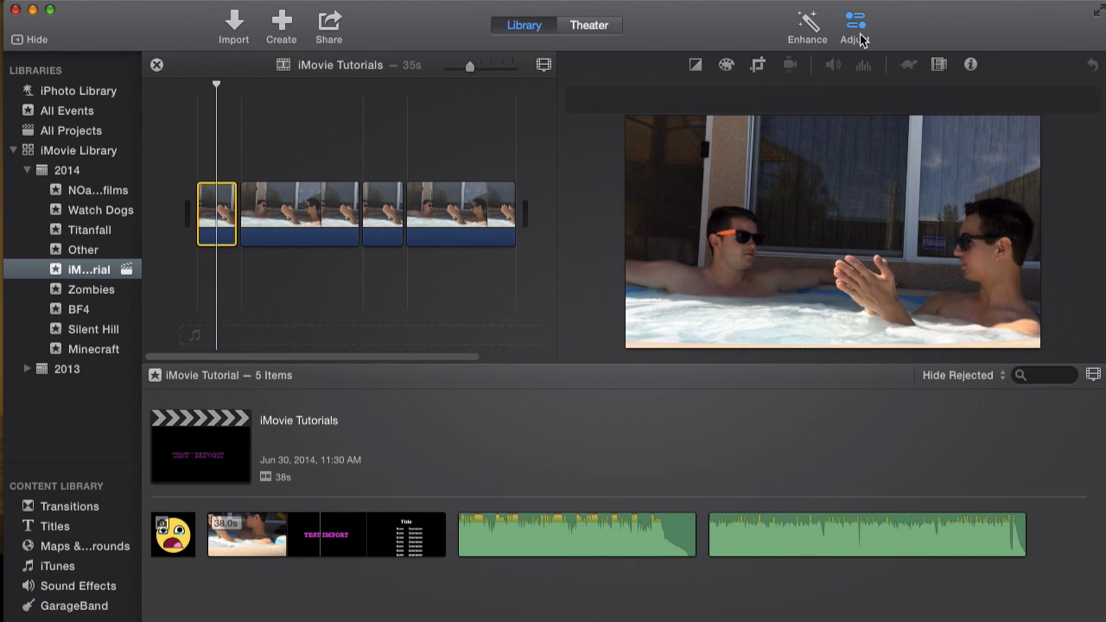
click(758, 68)
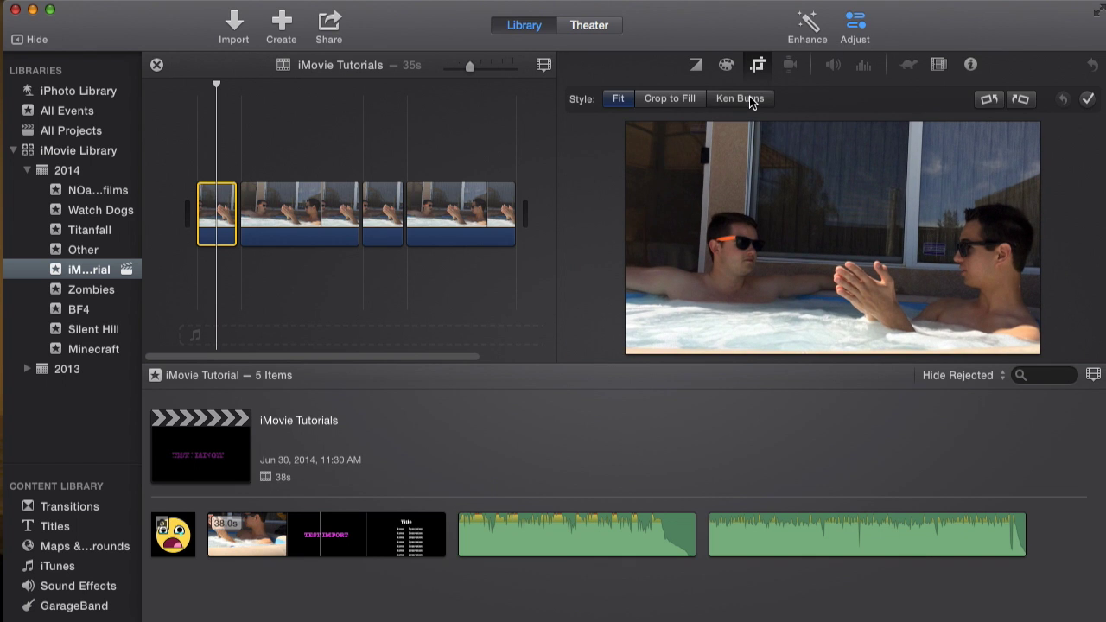
click(740, 99)
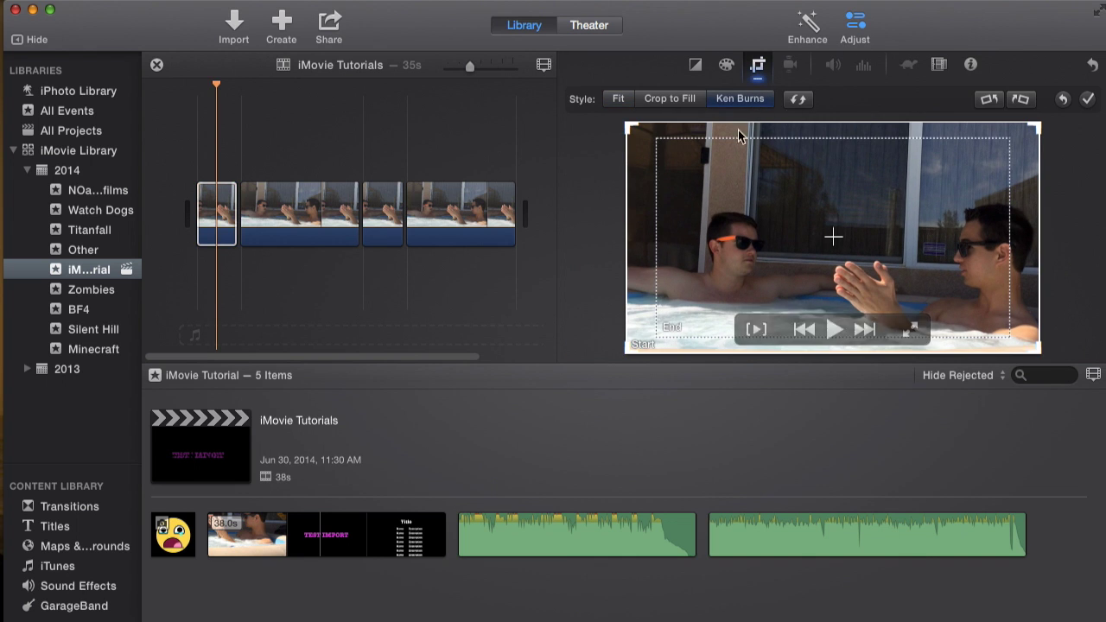
- Frame the first segment's Ken Burns end on the person with joined hands, apply the crop, and play the project from its beginning
click(657, 216)
drag(661, 143, 786, 252)
drag(959, 294, 985, 292)
drag(886, 332, 795, 340)
drag(915, 294, 925, 294)
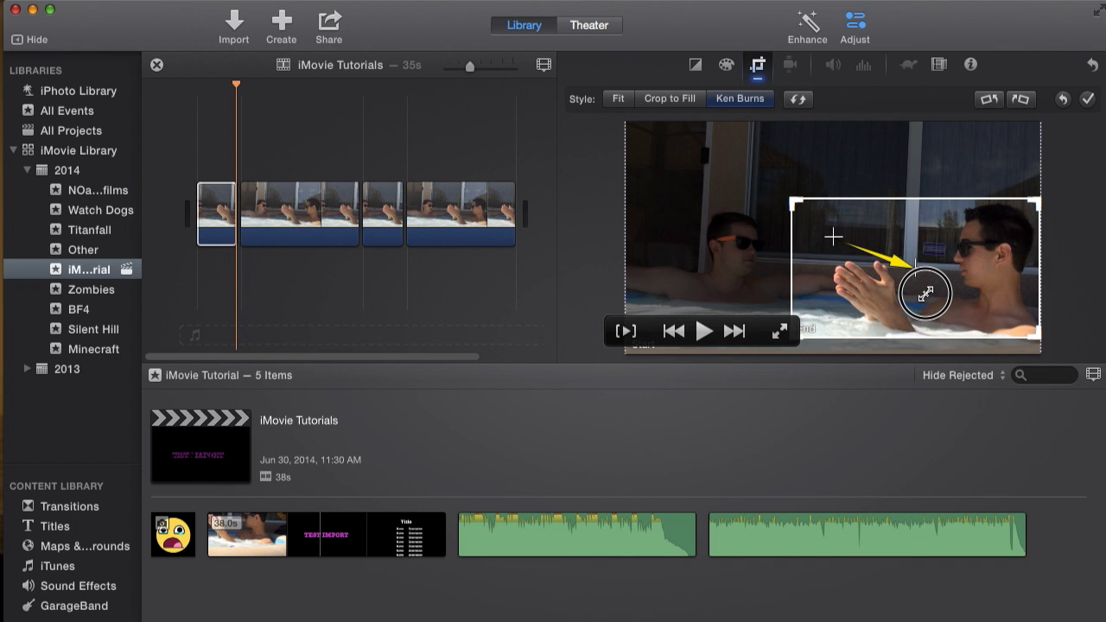
click(1087, 99)
click(193, 184)
key(space)
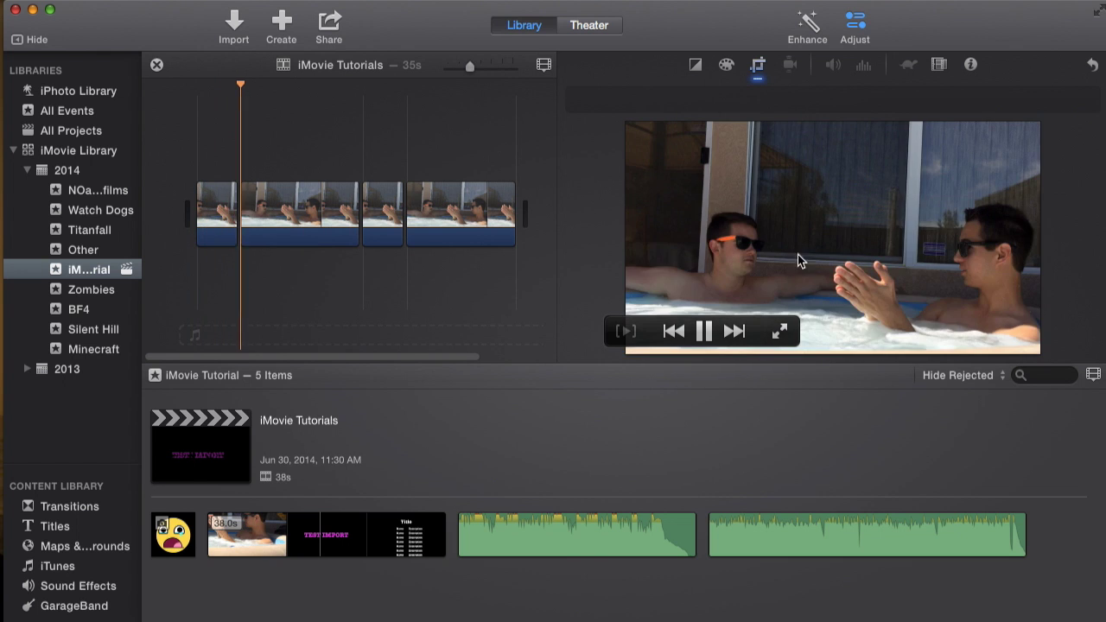
- Apply a Crop to Fill on the second segment, framed tightly on the person with joined hands
click(304, 212)
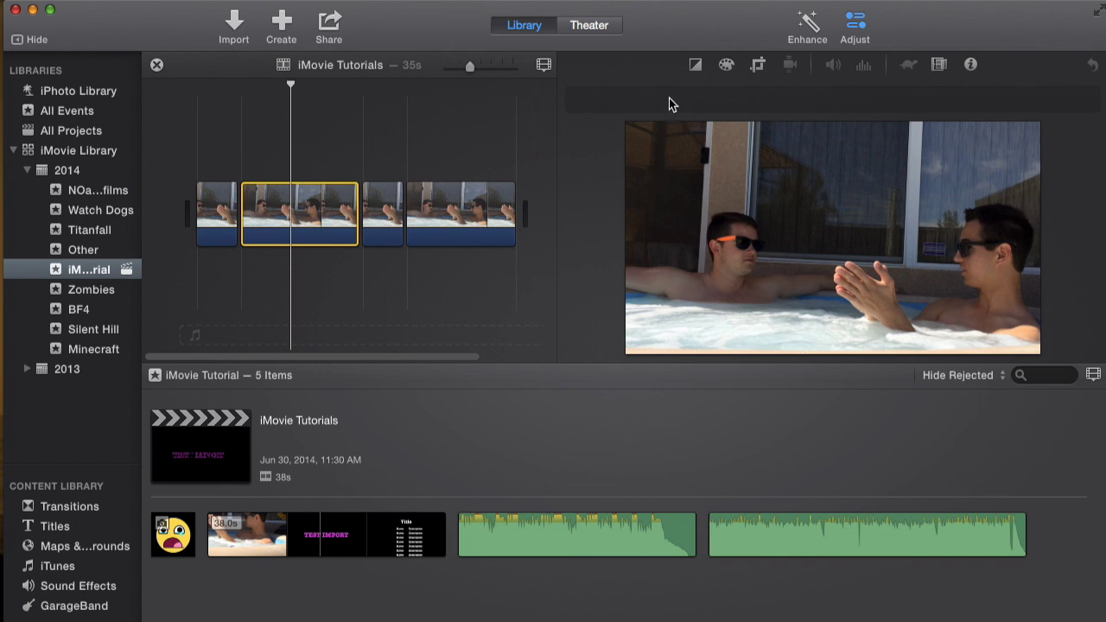
click(756, 69)
click(673, 99)
drag(630, 128, 806, 227)
drag(887, 274, 893, 256)
drag(807, 331, 801, 335)
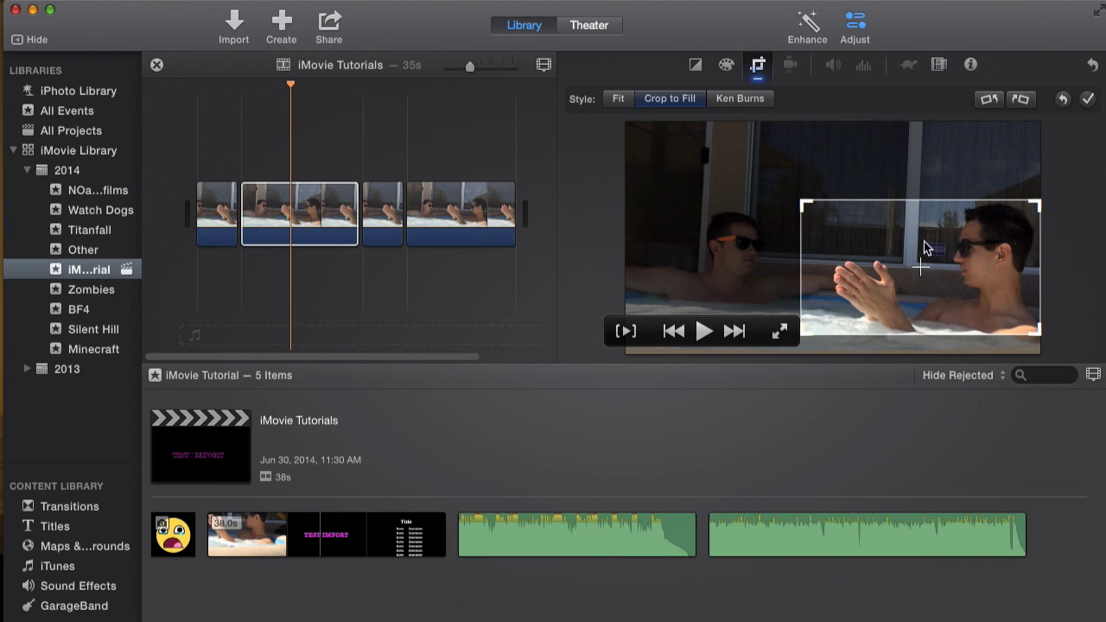
click(1087, 99)
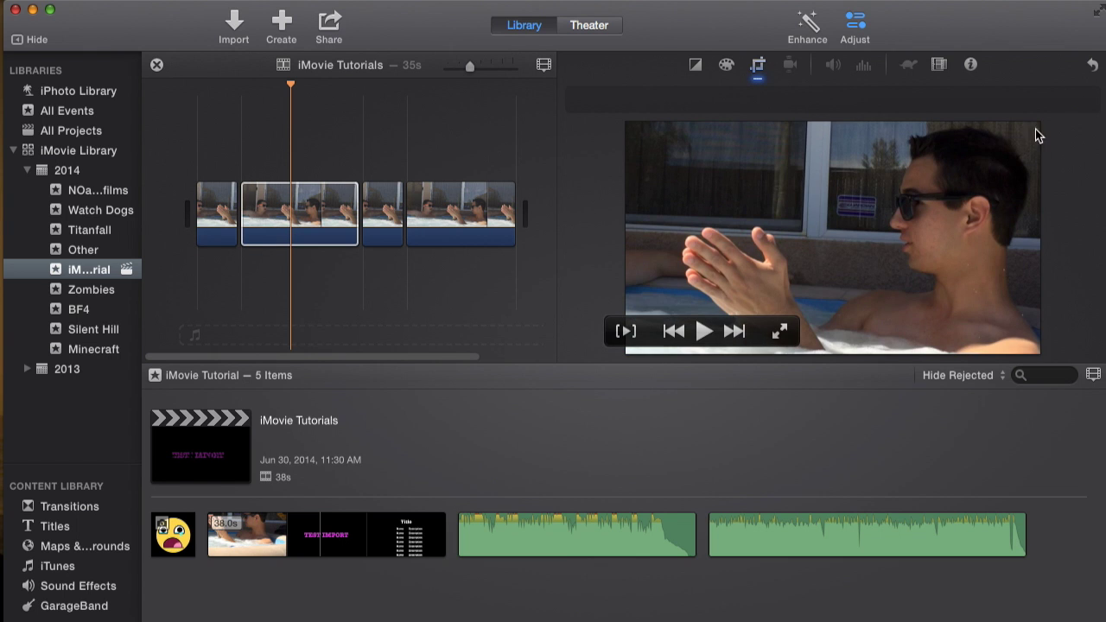
- Play the project from its beginning to check the cut from the Ken Burns zoom to the cropped second segment
click(286, 129)
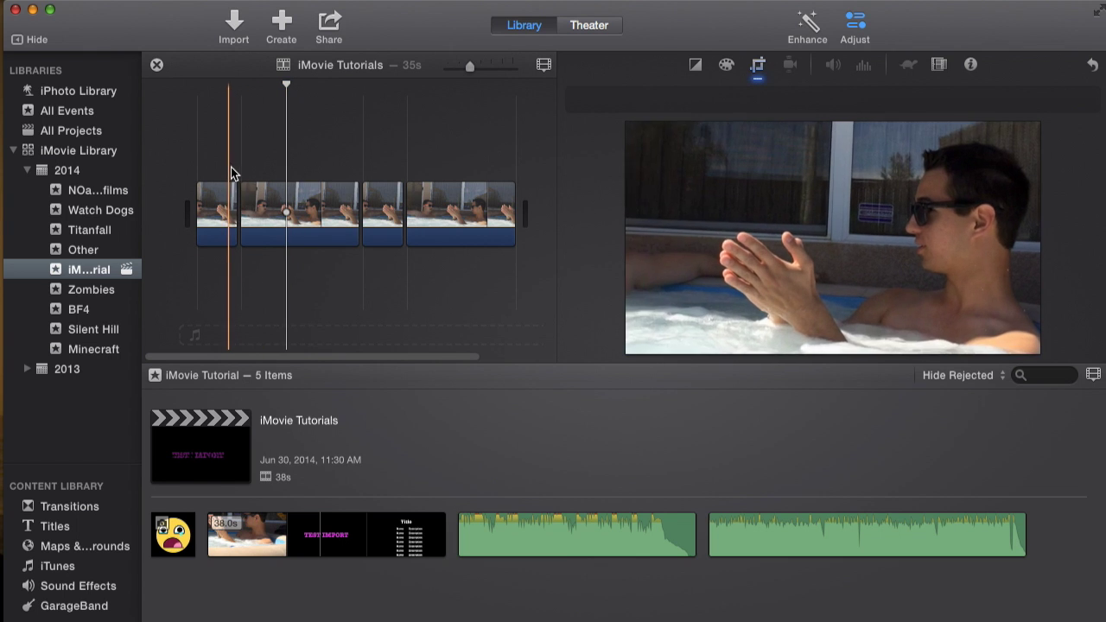
click(196, 177)
key(space)
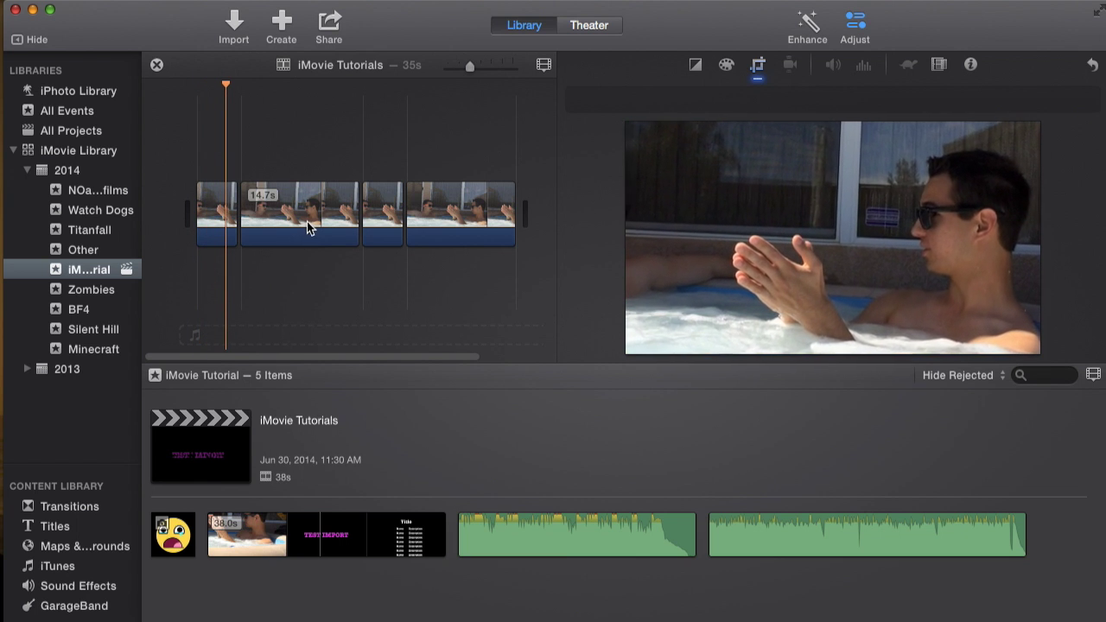
mouse_move(953, 225)
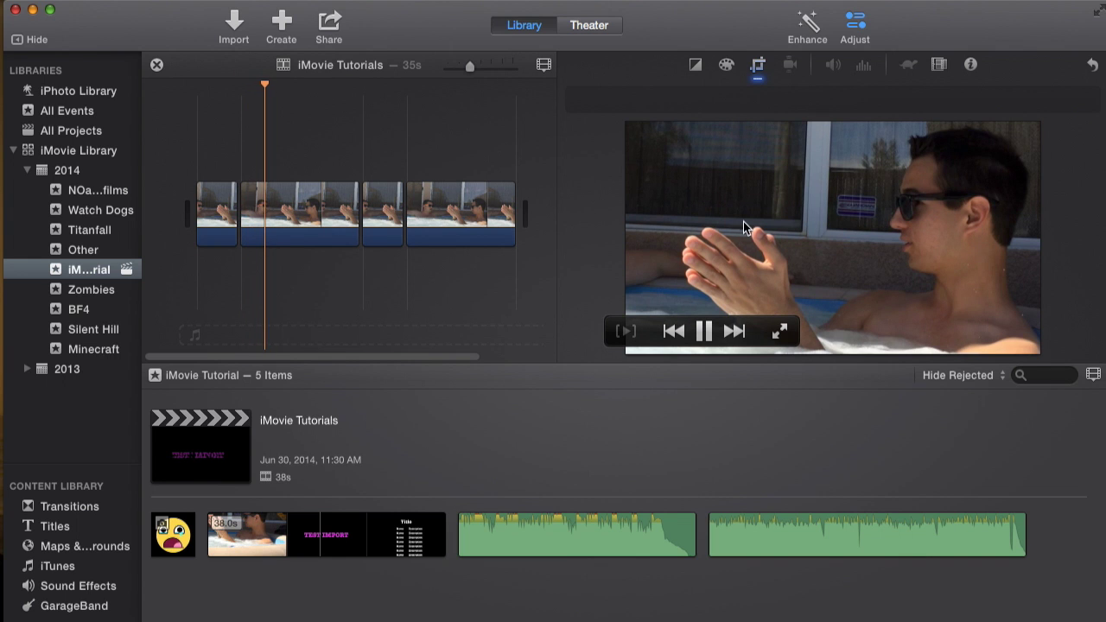
click(329, 135)
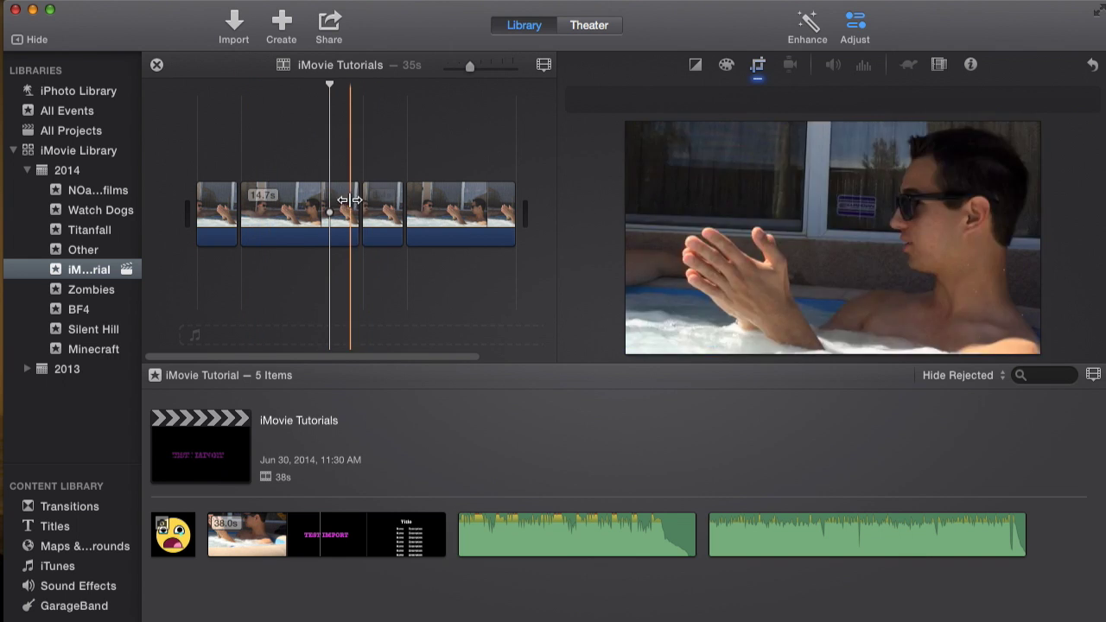
- Set the cropping style of the third, 3.4-second freeze-frame segment to Ken Burns
click(381, 207)
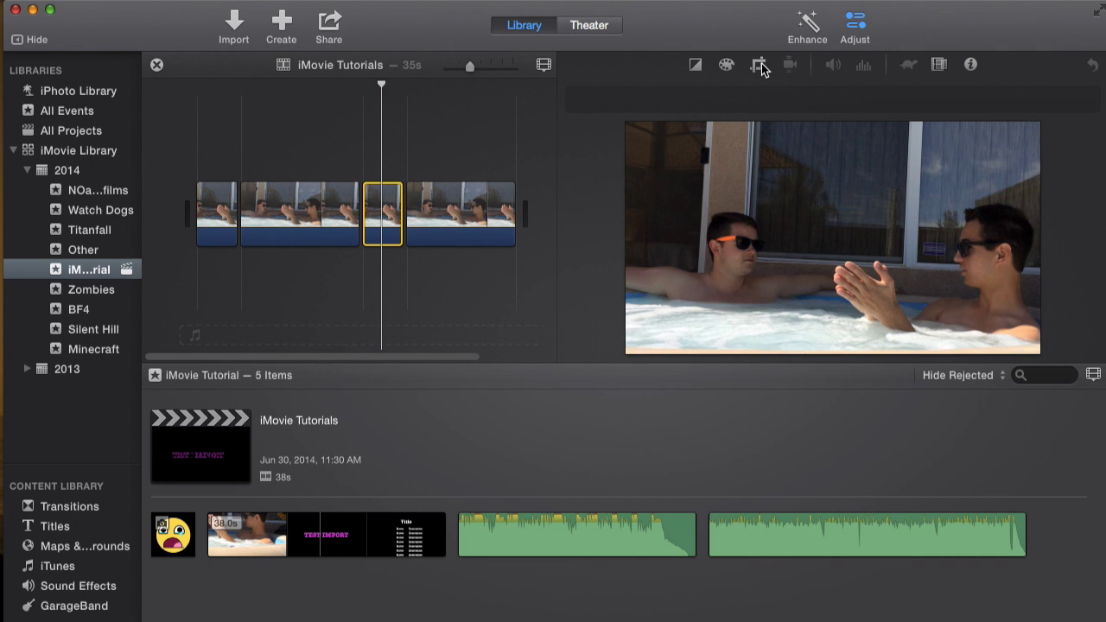
click(863, 32)
click(867, 33)
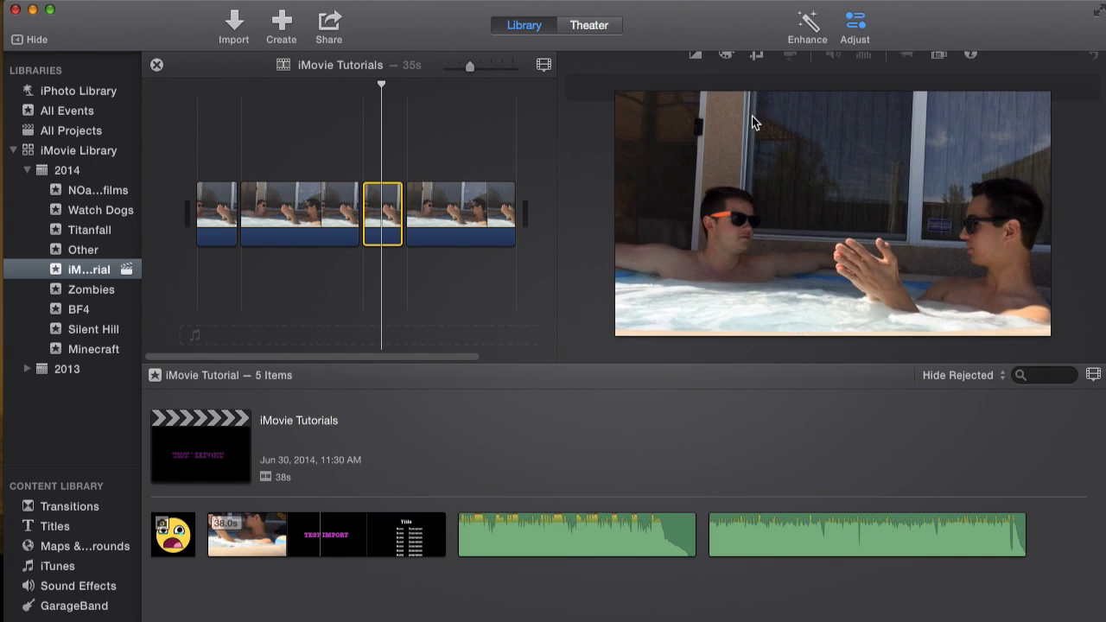
click(390, 202)
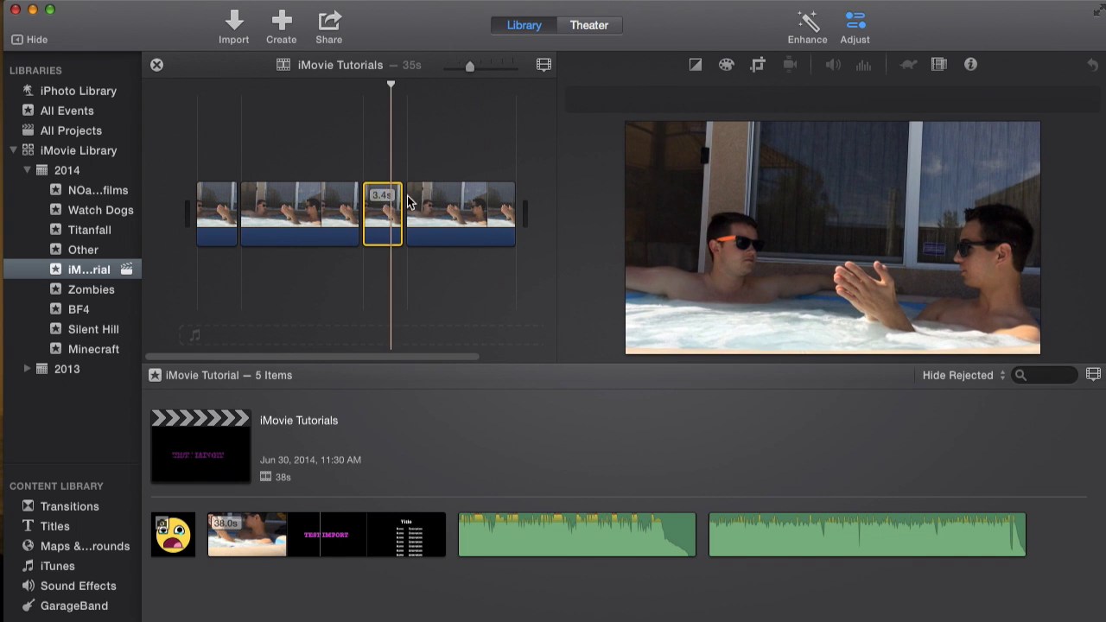
click(861, 28)
click(758, 64)
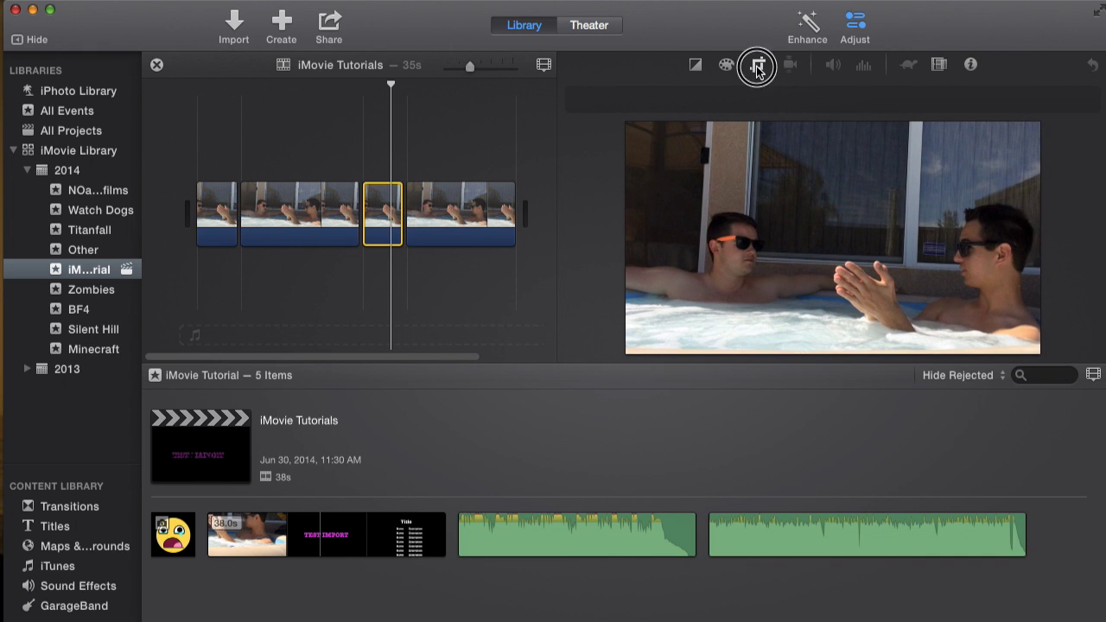
click(739, 98)
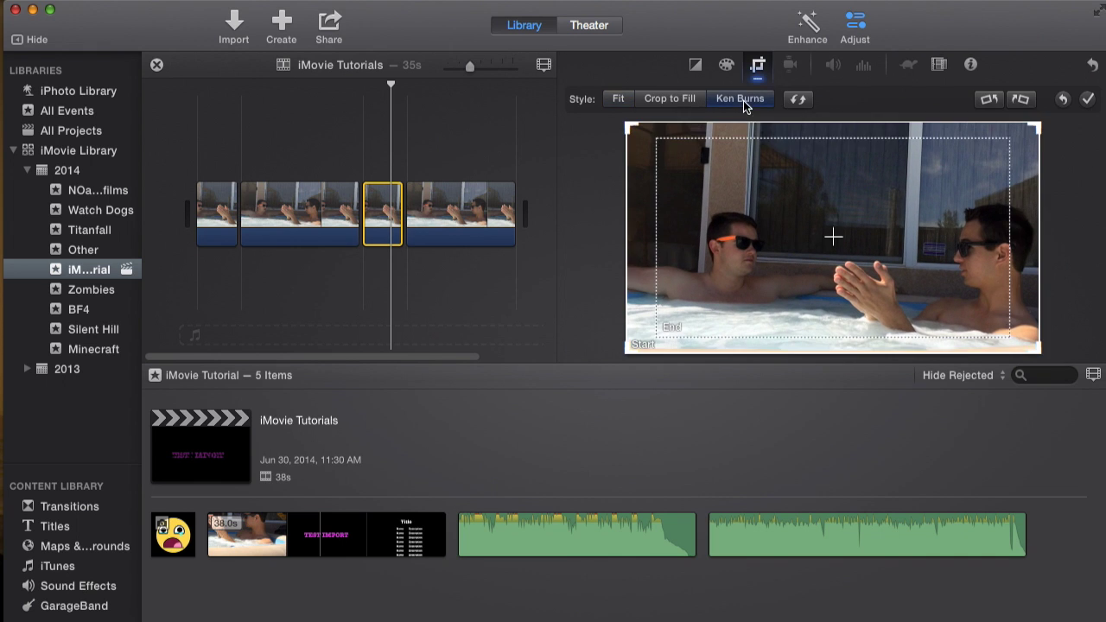
- Shrink and position the third segment's Ken Burns start frame around the person with joined hands
click(632, 245)
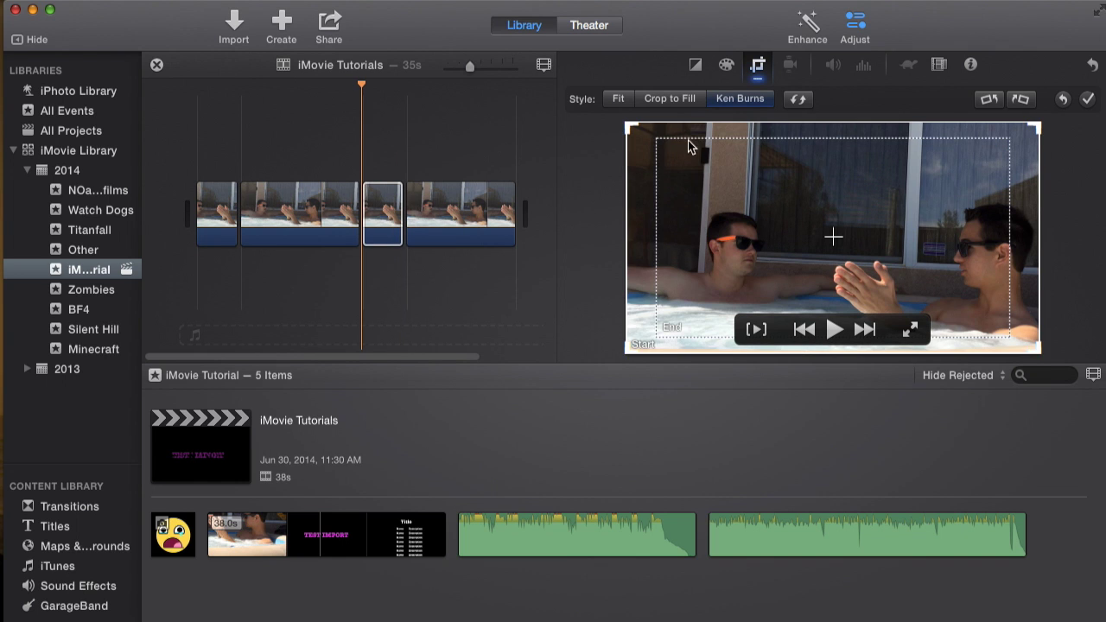
drag(629, 127, 850, 231)
drag(942, 284, 946, 246)
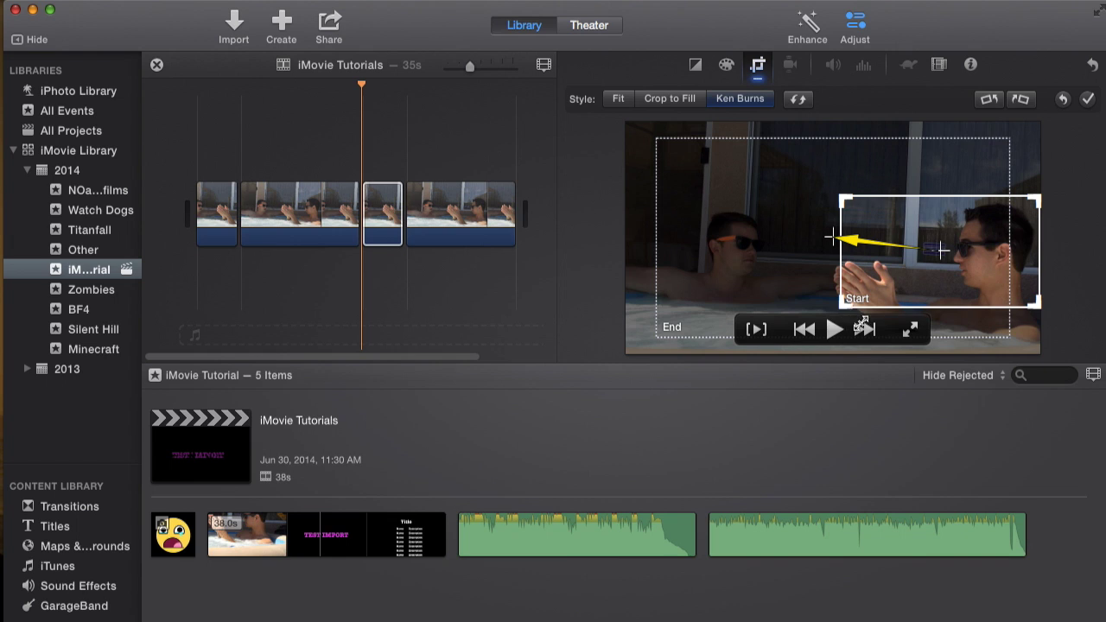
drag(836, 307, 803, 326)
drag(910, 263, 914, 266)
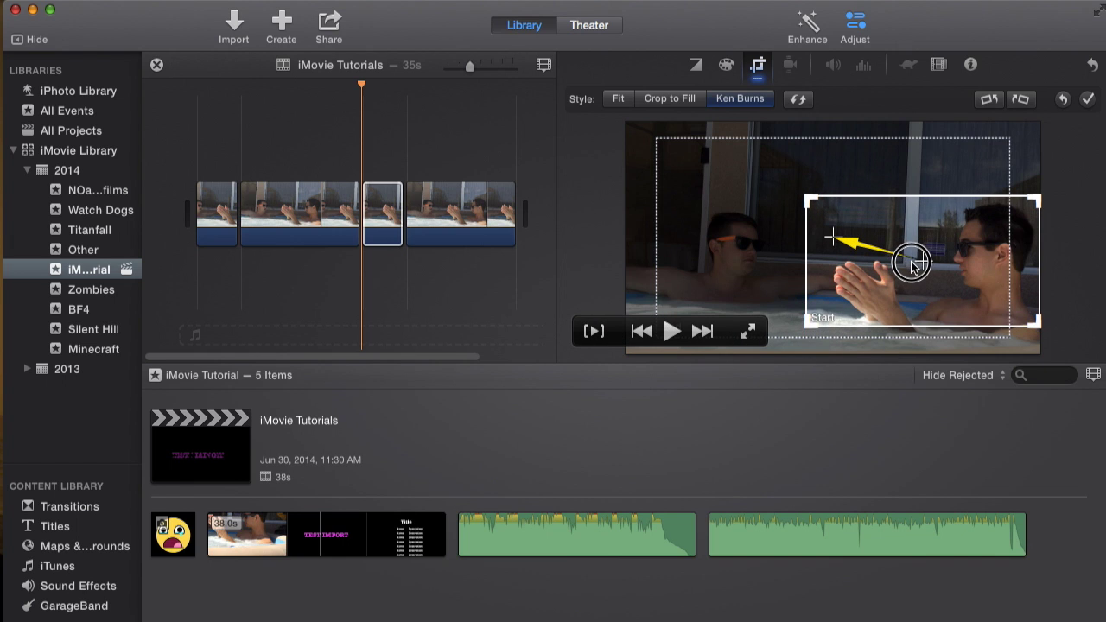
drag(808, 319, 797, 332)
drag(850, 278, 866, 278)
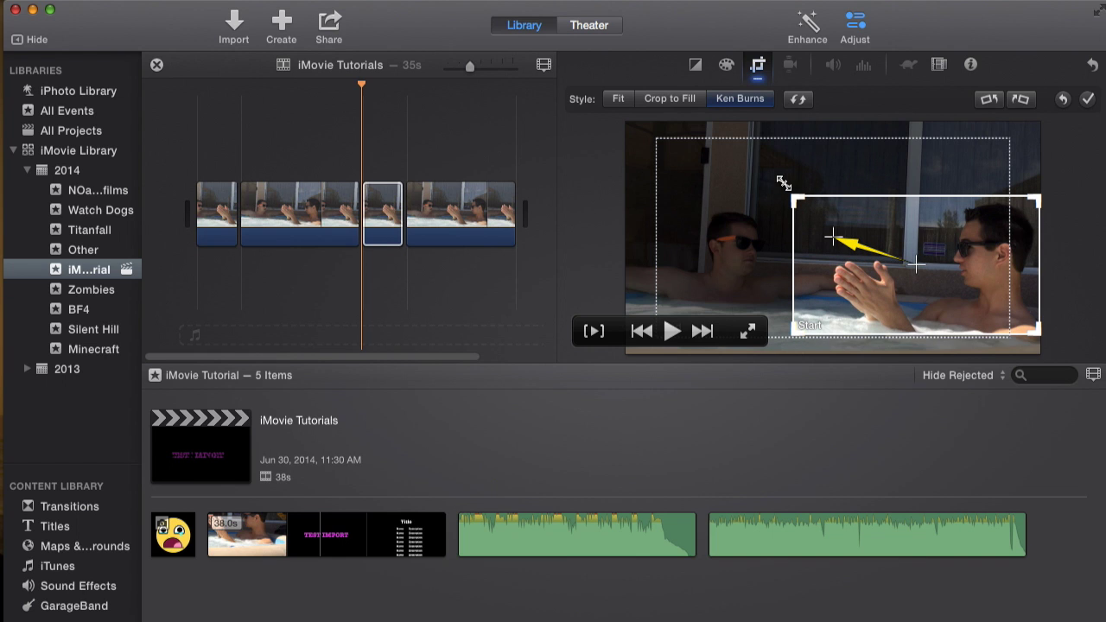
- Enlarge the third segment's Ken Burns end frame to cover the full image and apply the crop
click(742, 196)
drag(738, 199, 710, 185)
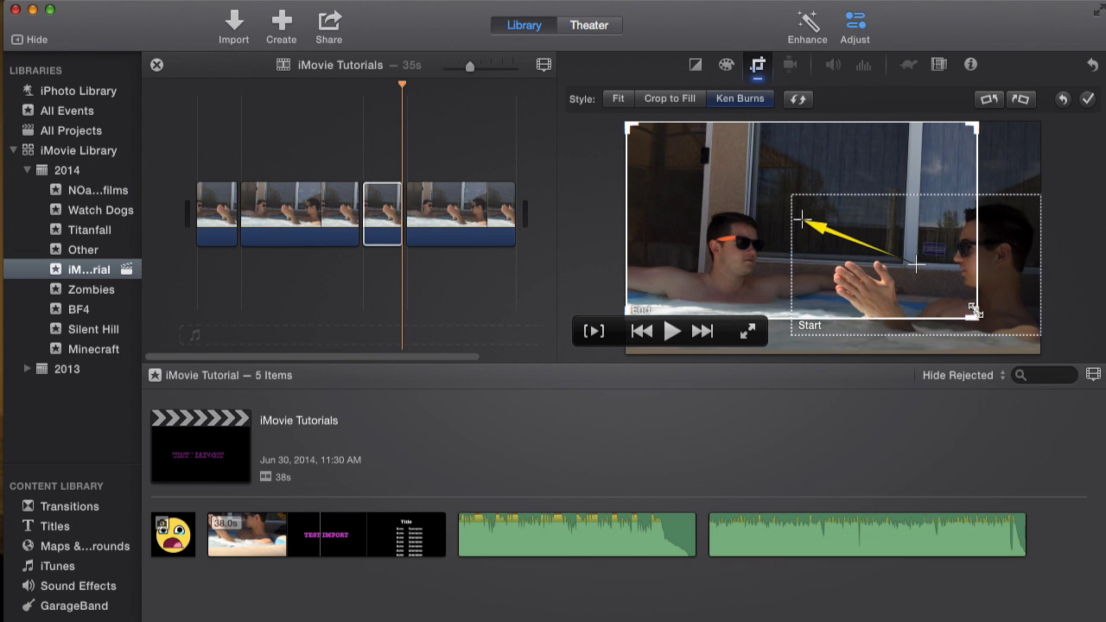
drag(973, 311, 1062, 383)
click(1087, 101)
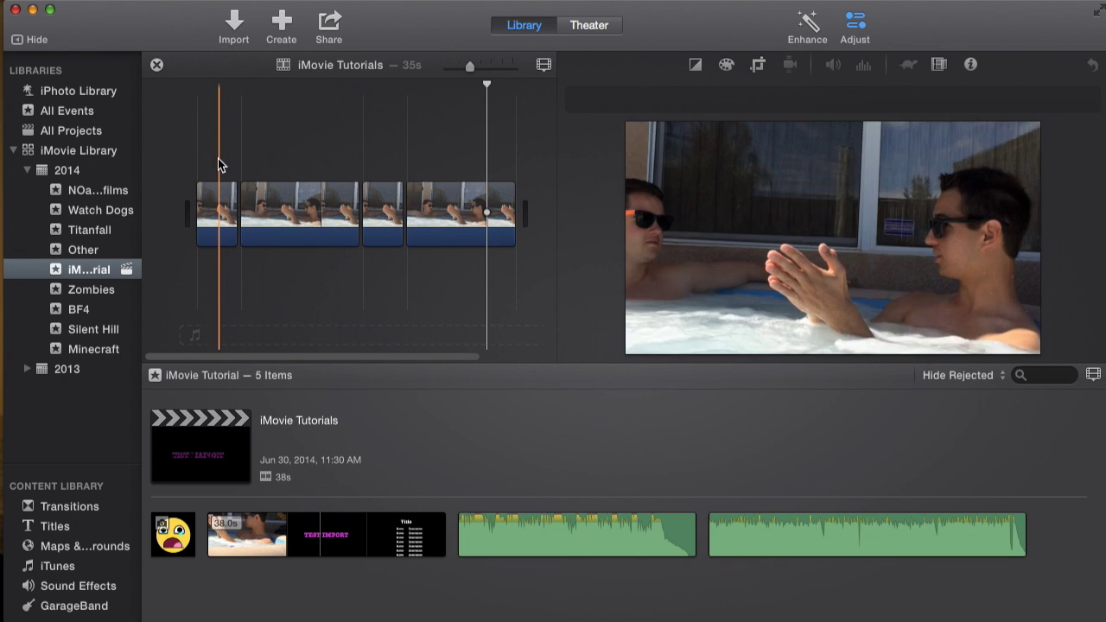
- Play back the first segment's zoom-in and the third segment's zoom-out
key(space)
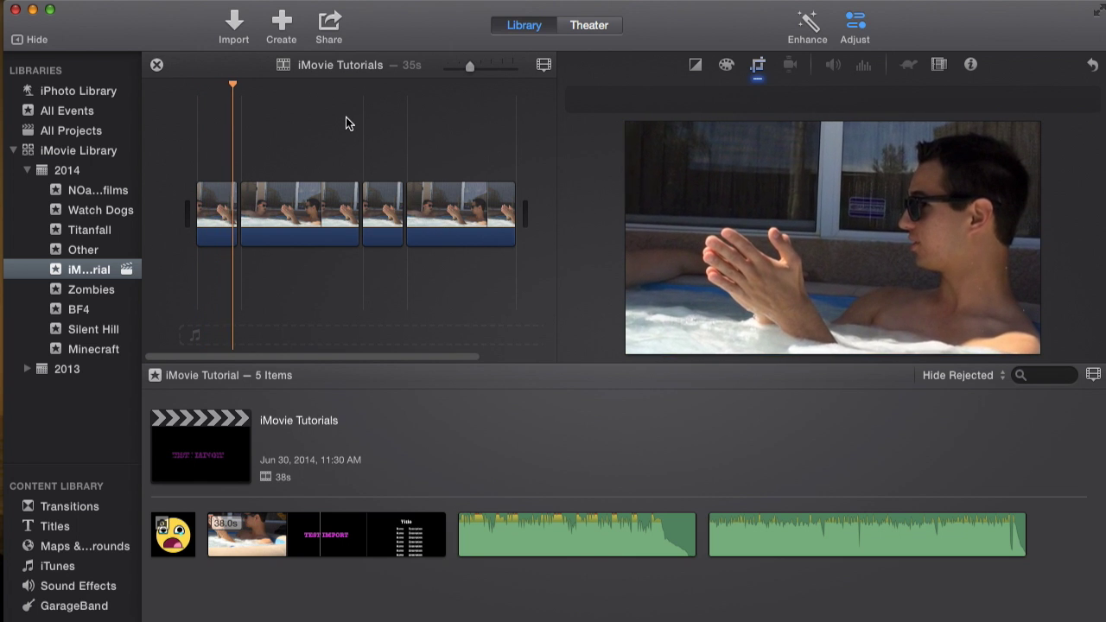
click(341, 117)
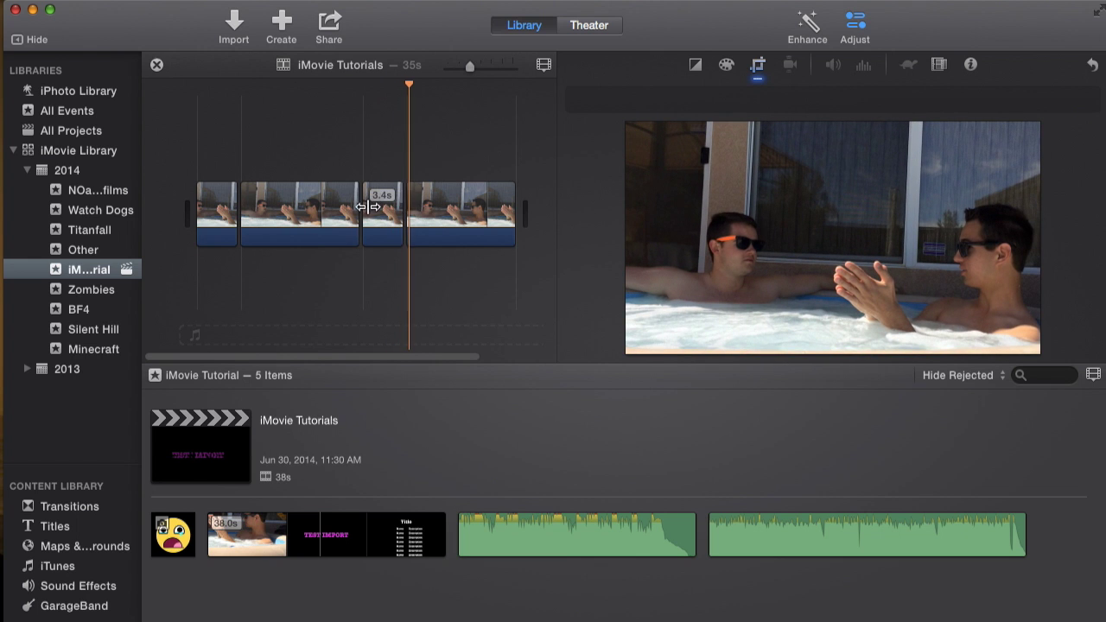
click(355, 156)
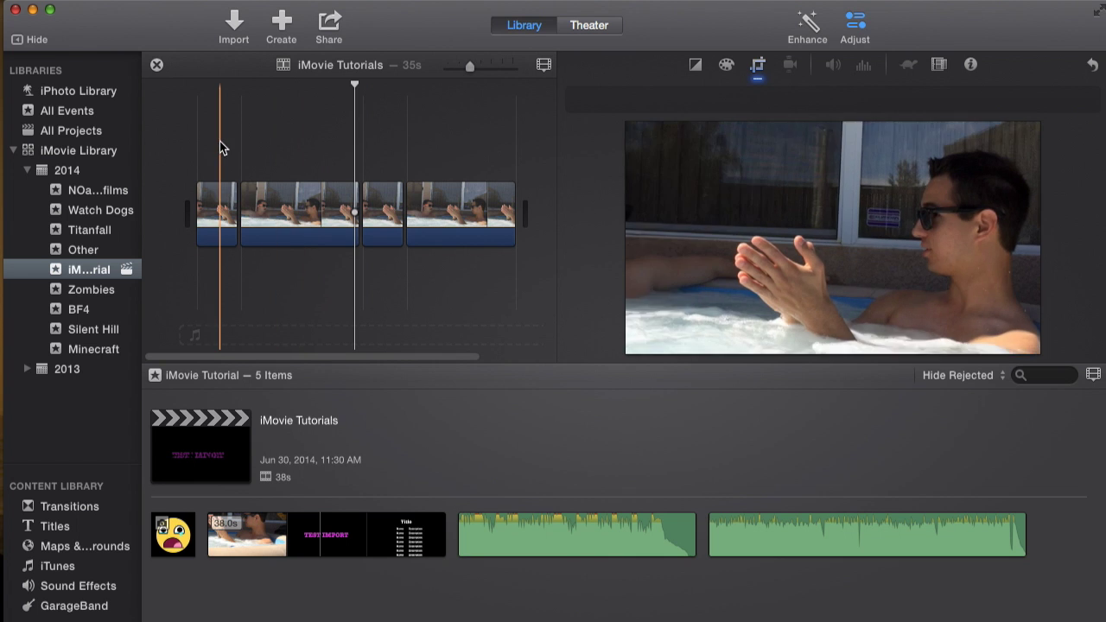
- Delete the first 3.5-second segment and play the project from its new beginning
click(219, 200)
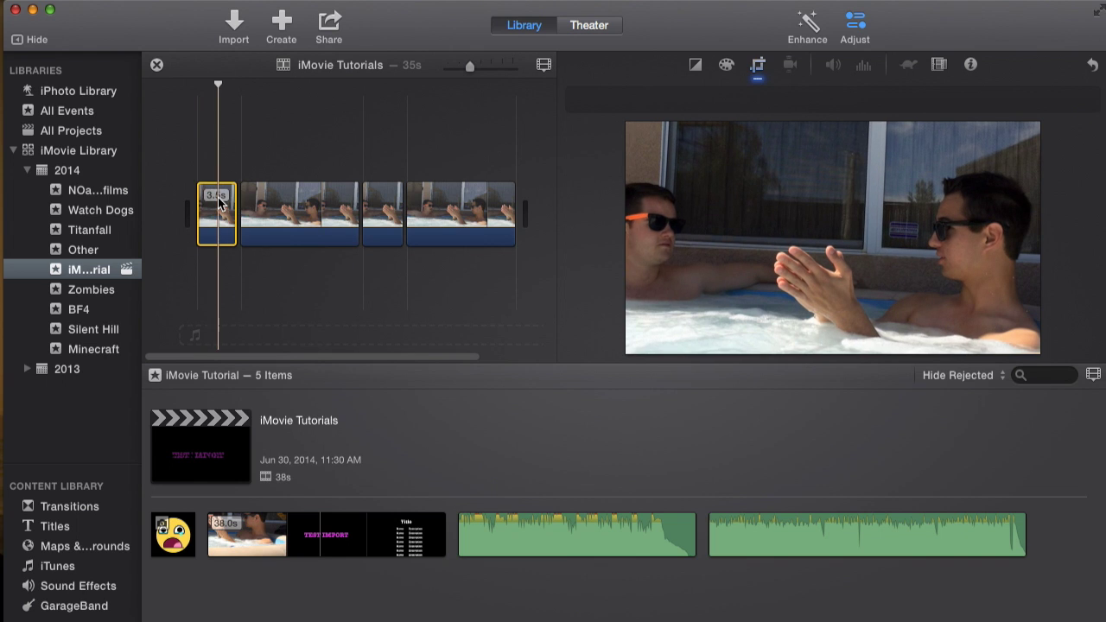
key(Delete)
click(170, 154)
key(space)
mouse_move(824, 232)
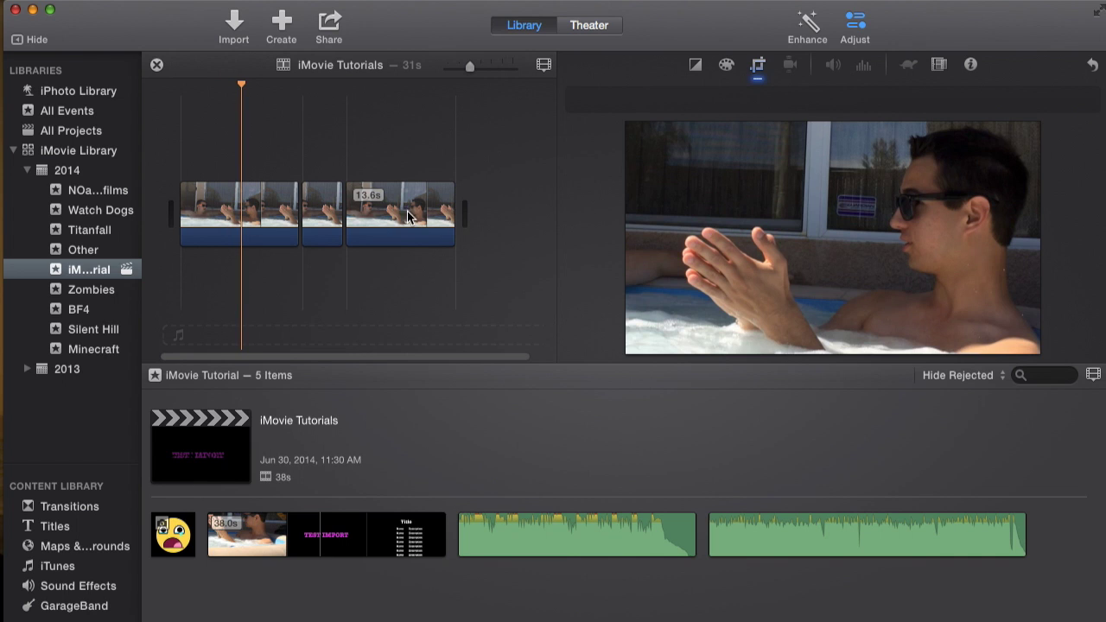
- Review the transition between the remaining segments and undo the deletion of the first segment
click(288, 151)
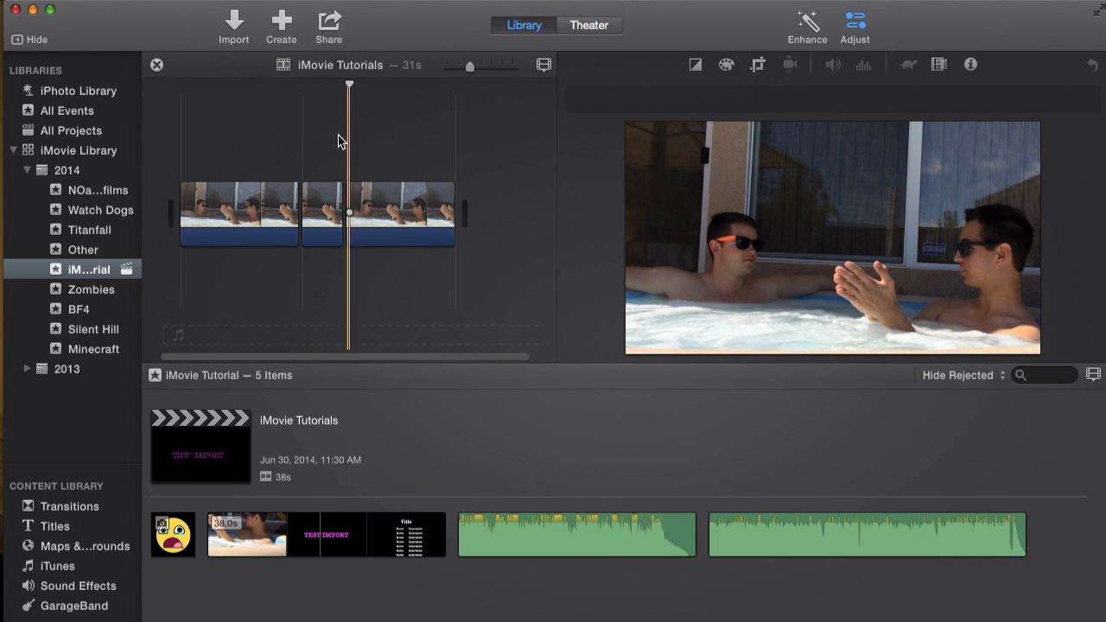
click(290, 134)
click(314, 152)
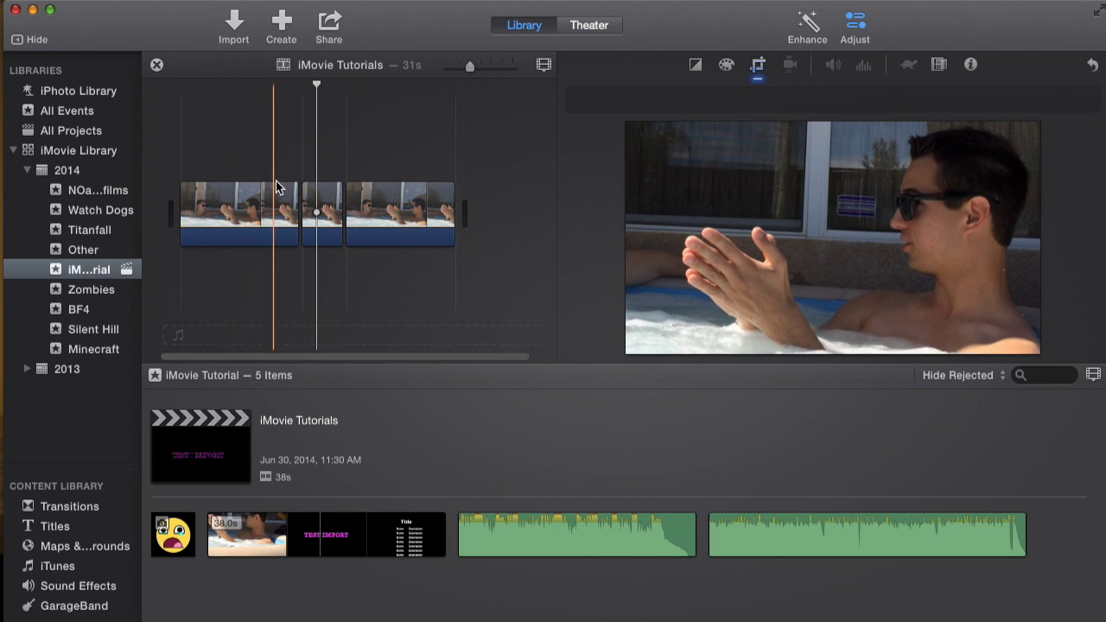
click(203, 132)
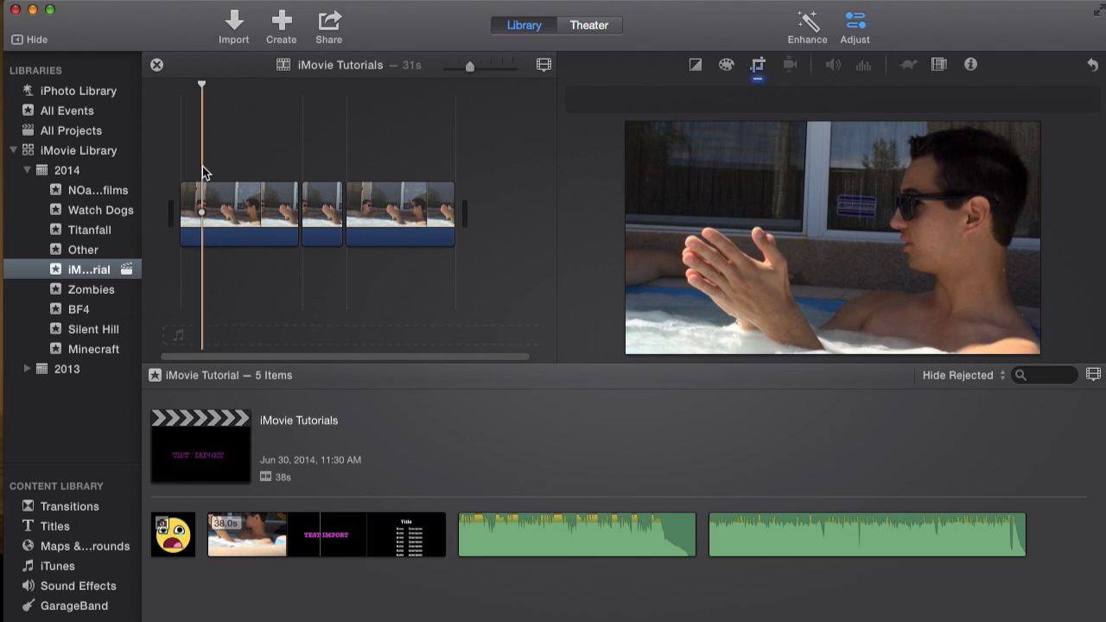
key(super+v)
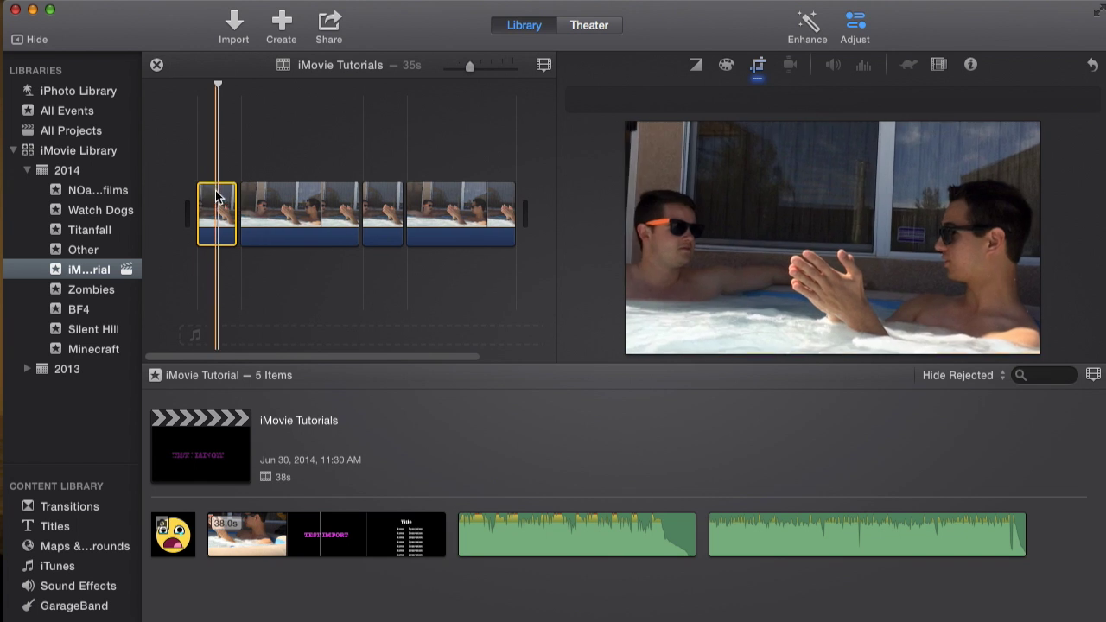
- Change the cropping style of the first 3.5-second segment to Fit and apply it
click(220, 204)
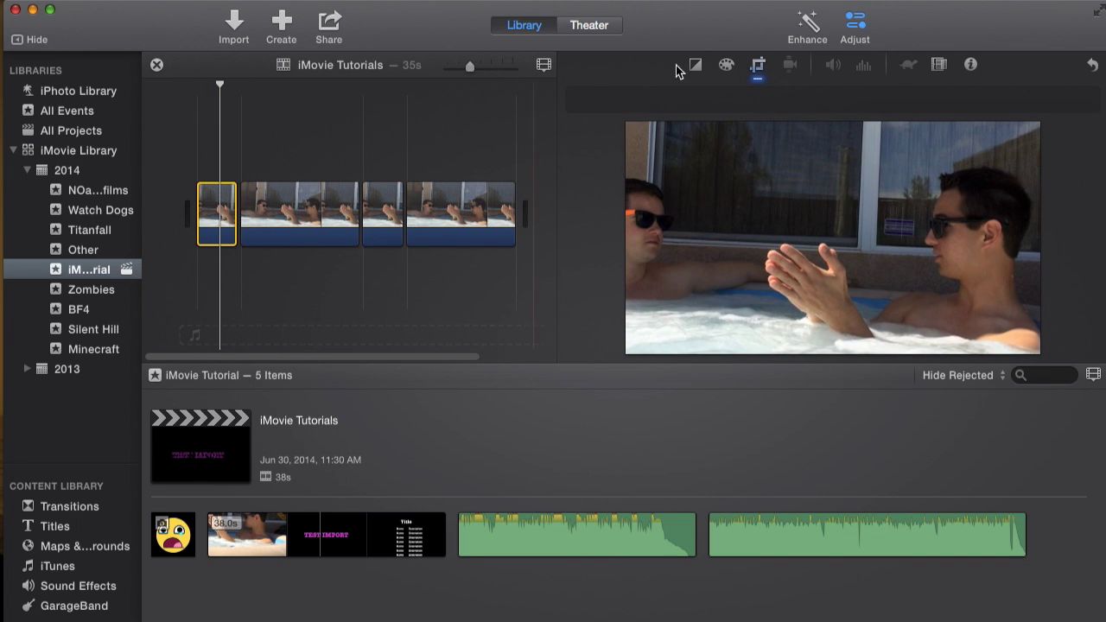
click(859, 41)
click(757, 64)
click(740, 98)
click(619, 99)
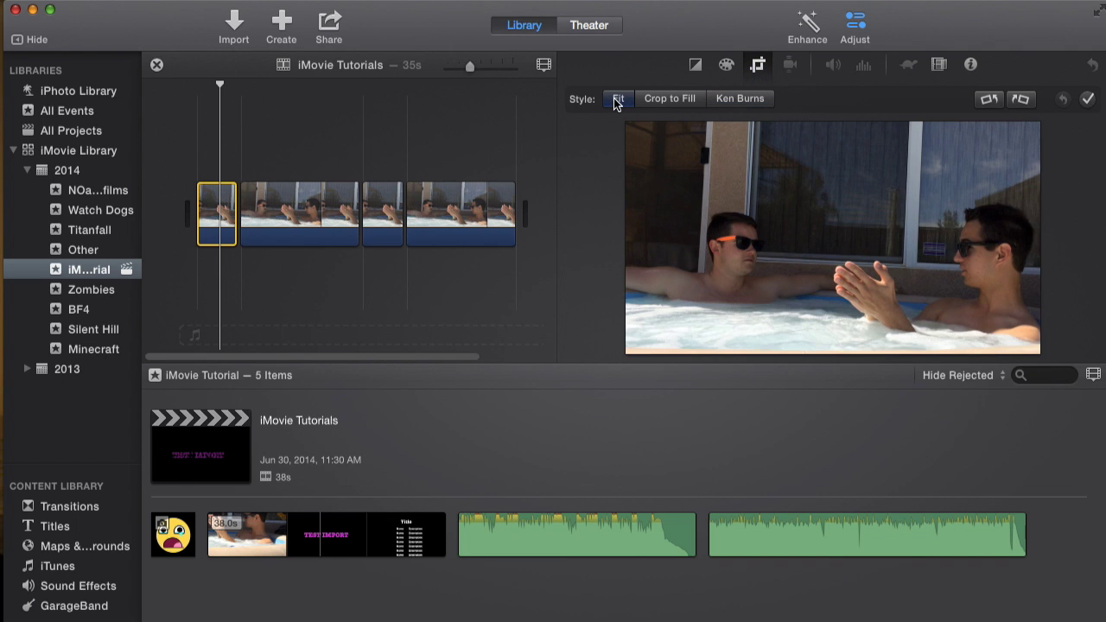
click(1086, 98)
- Play the project from the first segment to check its cut to the cropped second segment
click(424, 131)
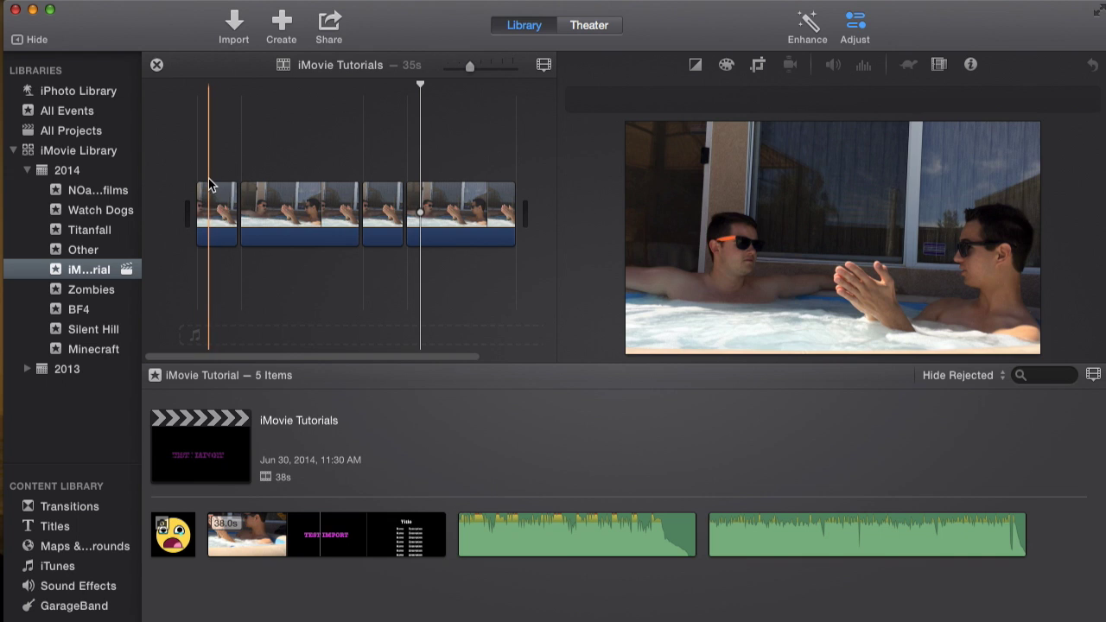
click(203, 178)
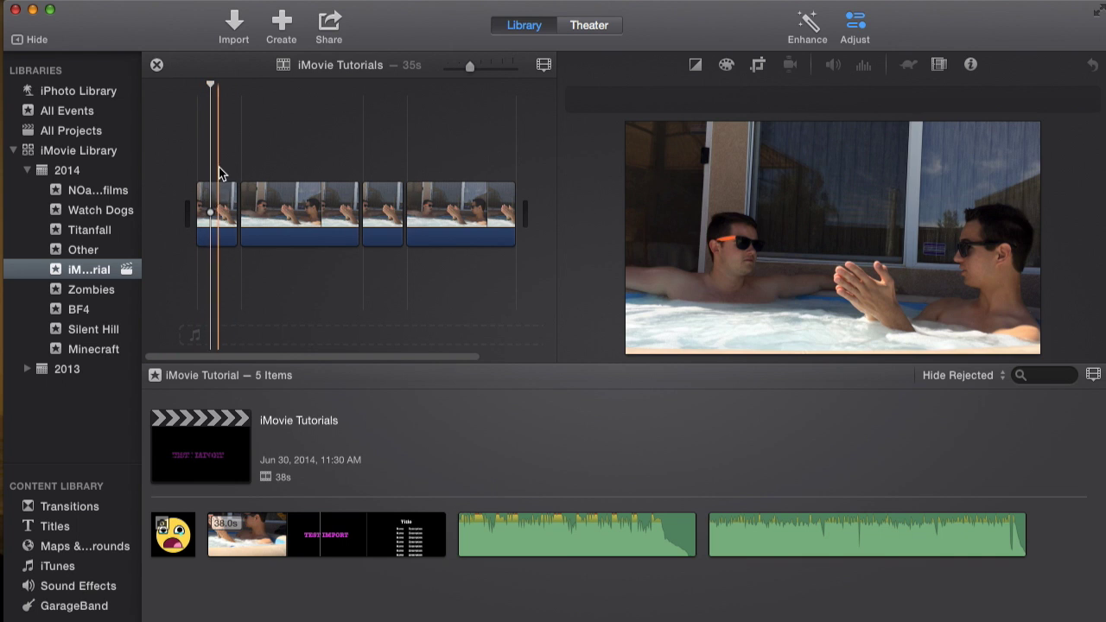
key(space)
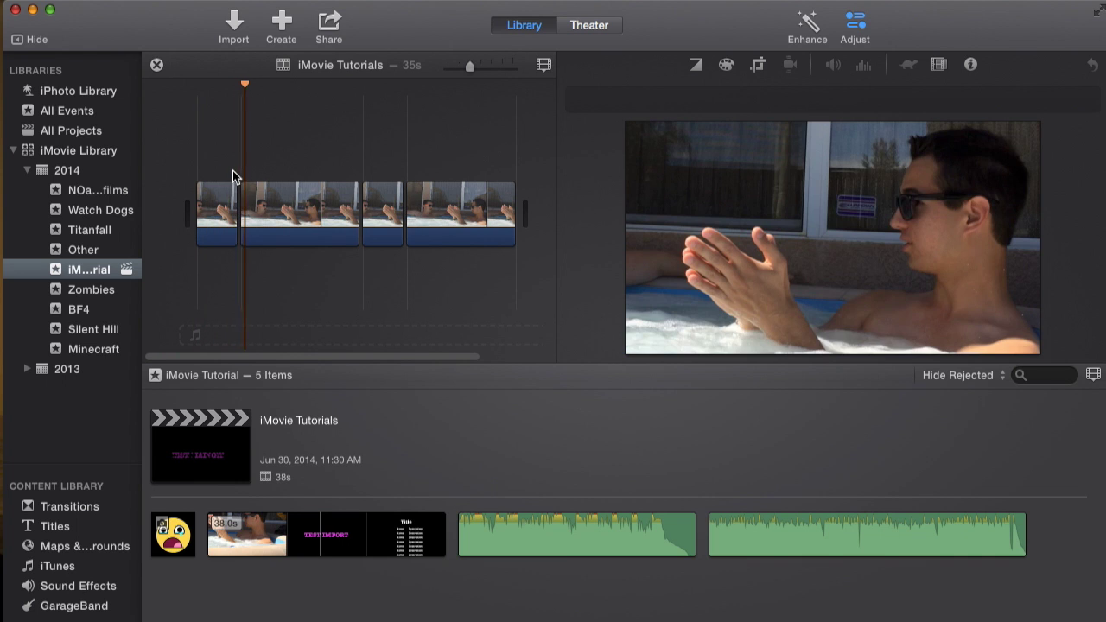
mouse_move(775, 246)
key(space)
click(307, 178)
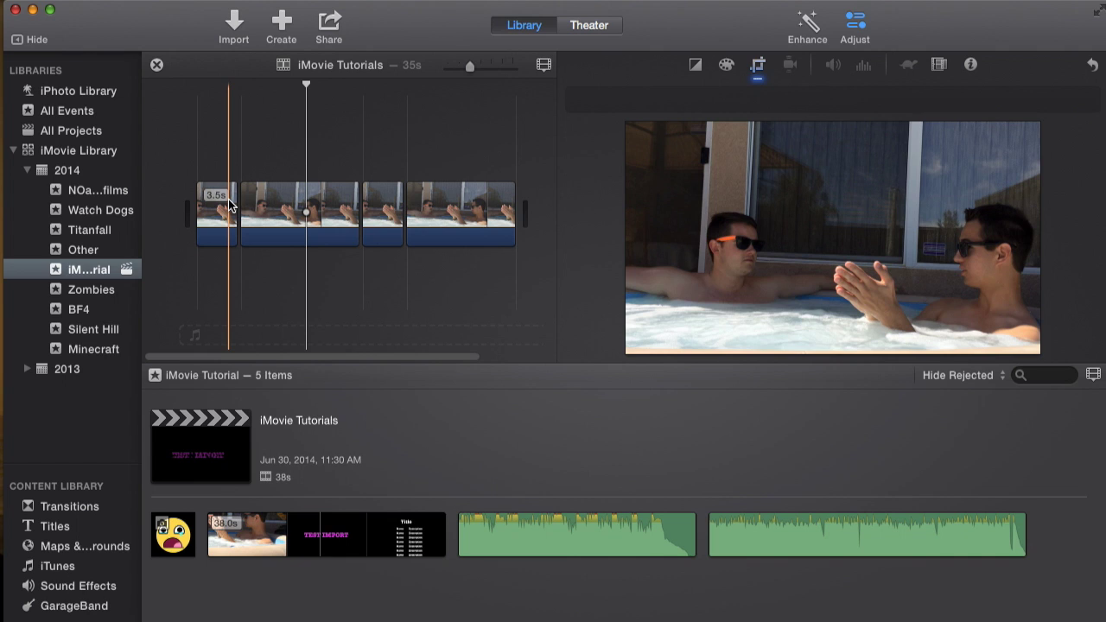
- Overlay a short piece of the first segment's footage with a duration of 2 seconds, positioned across the cut between the first two segments
drag(228, 199, 314, 151)
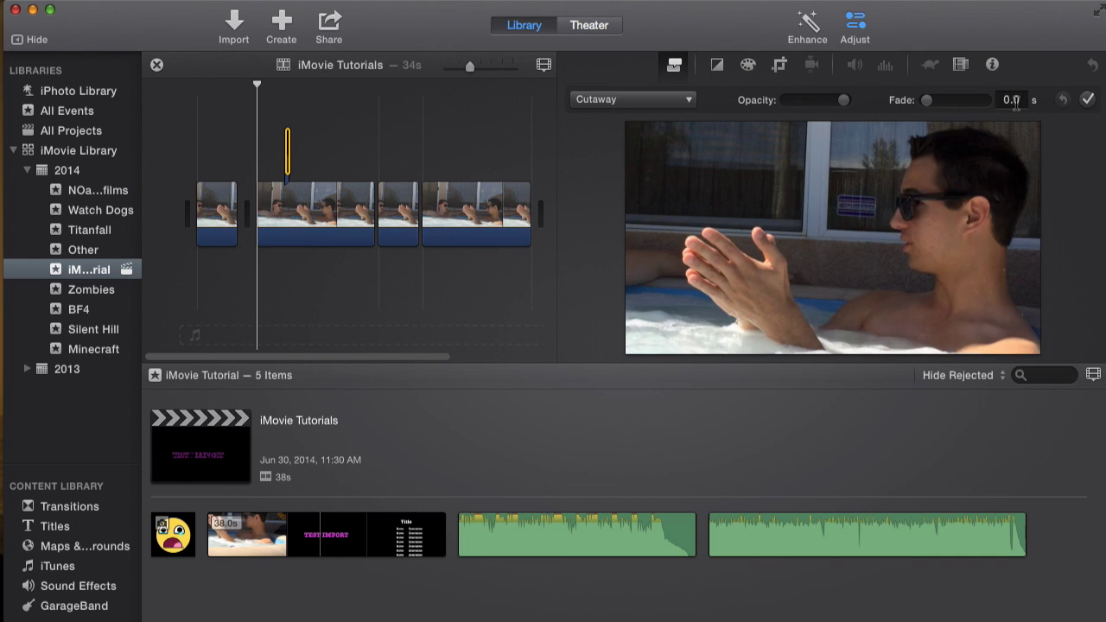
click(991, 65)
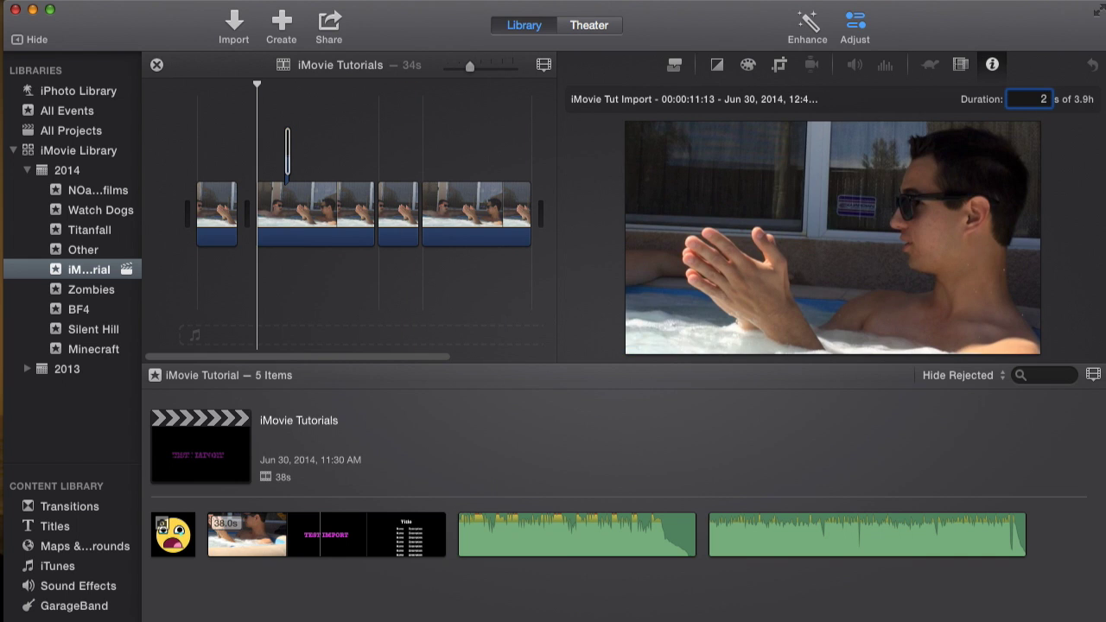
click(309, 120)
drag(289, 148, 248, 146)
- Change the overlay clip's style from Cutaway to Picture in Picture
click(842, 33)
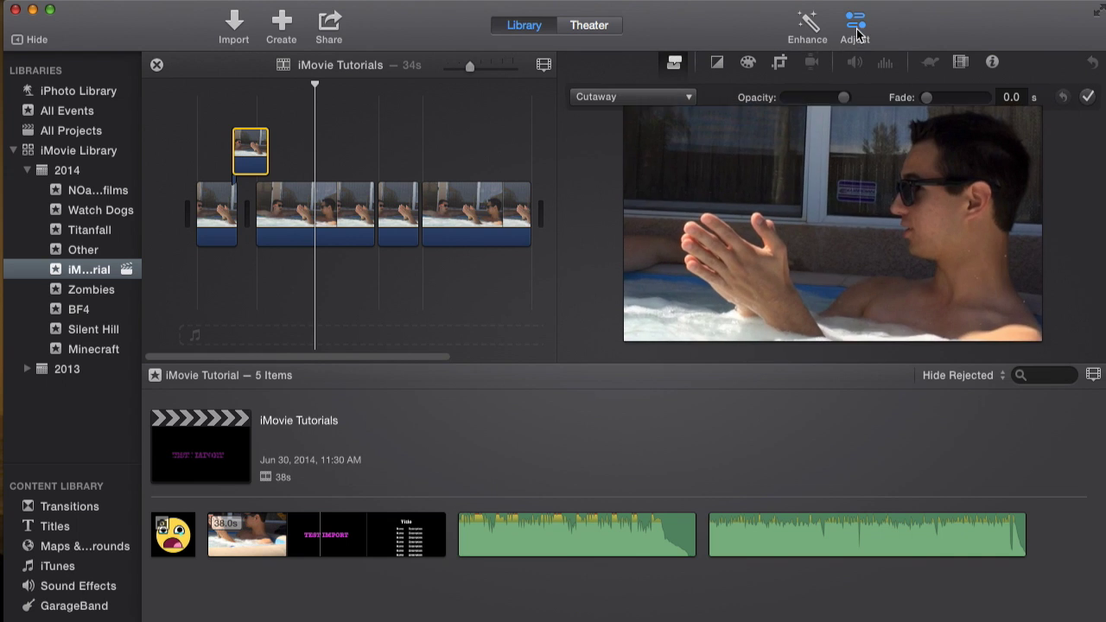
click(675, 101)
click(846, 25)
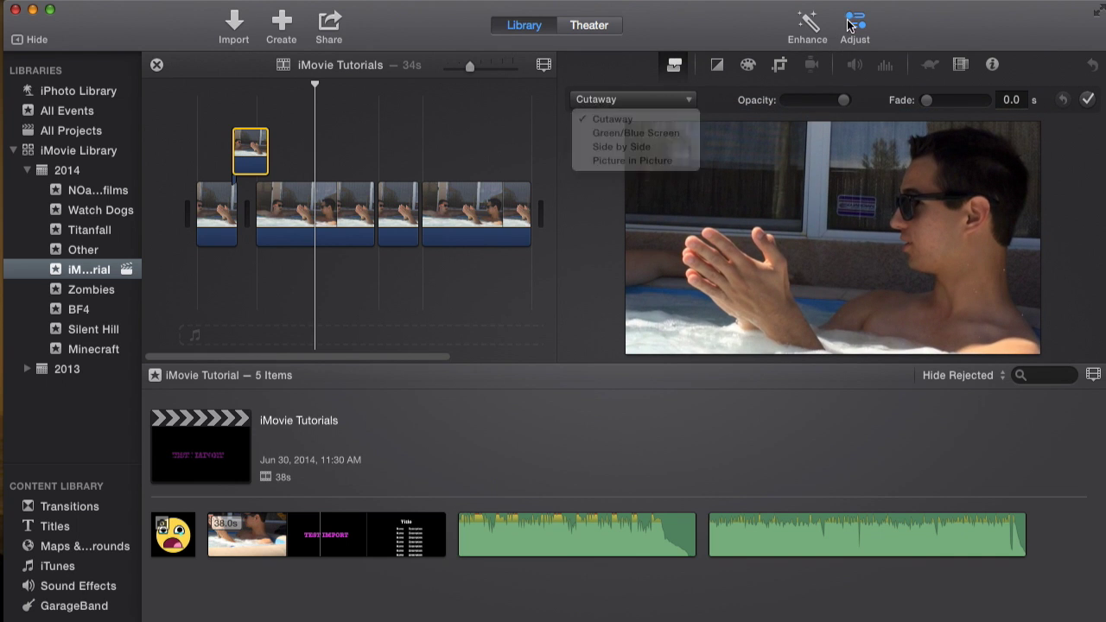
click(672, 66)
click(677, 67)
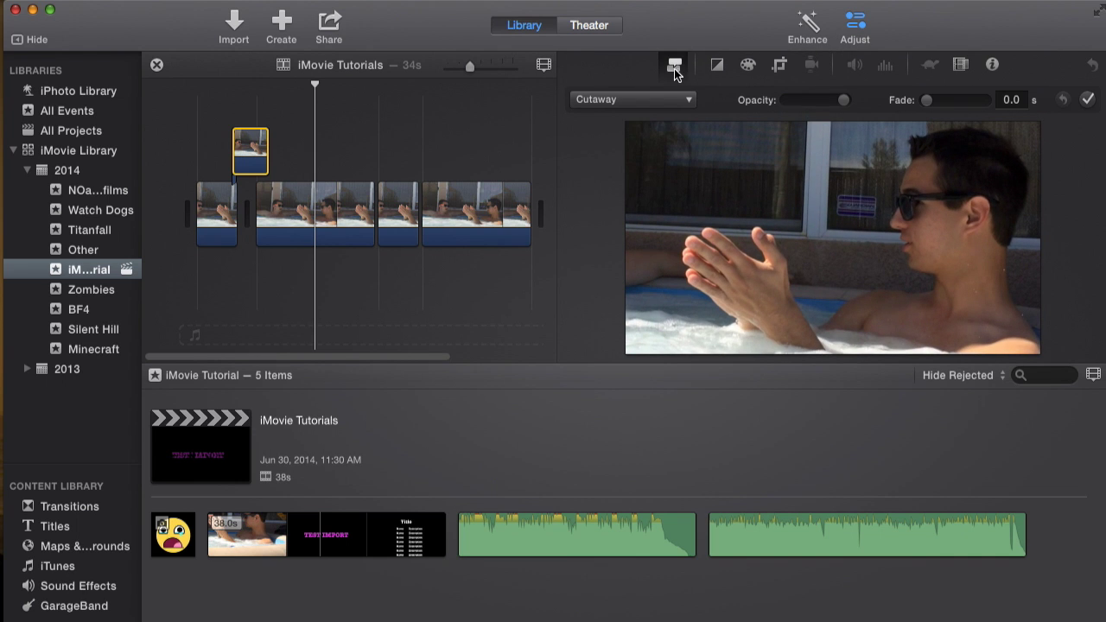
click(687, 101)
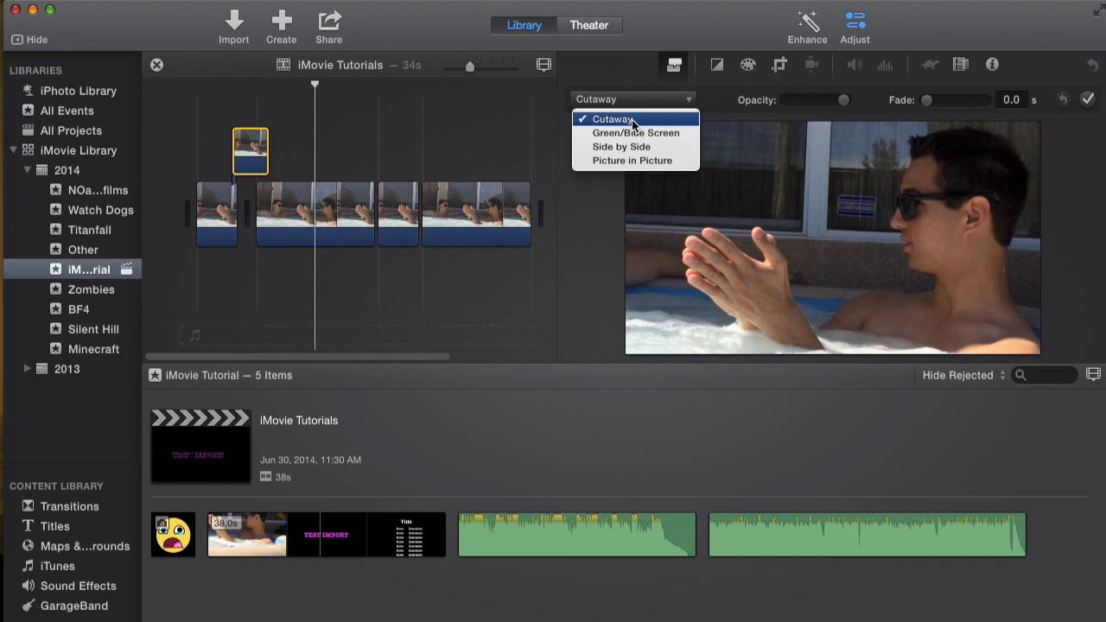
click(649, 159)
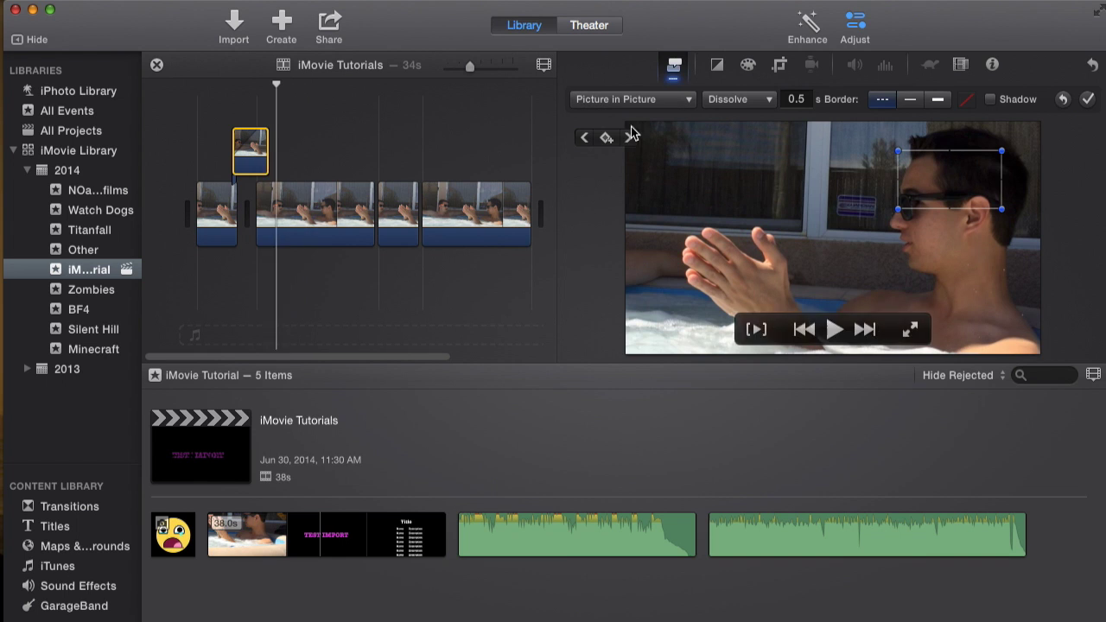
- Reposition the picture-in-picture inset and enlarge it to fill the entire video frame
click(953, 192)
drag(953, 192, 827, 206)
click(253, 132)
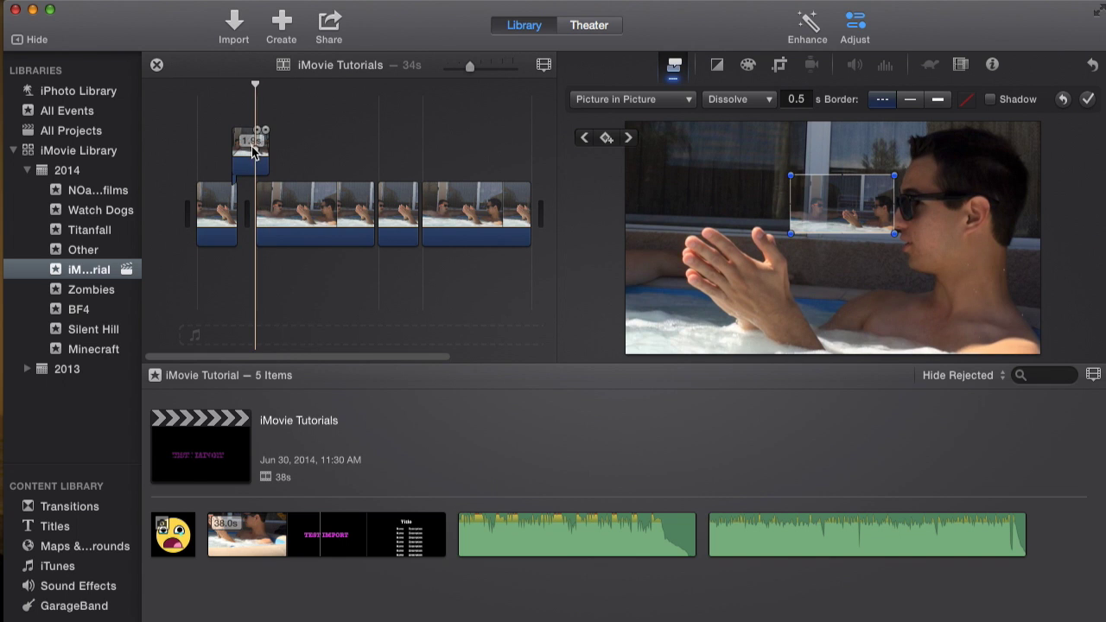
drag(789, 209, 1042, 339)
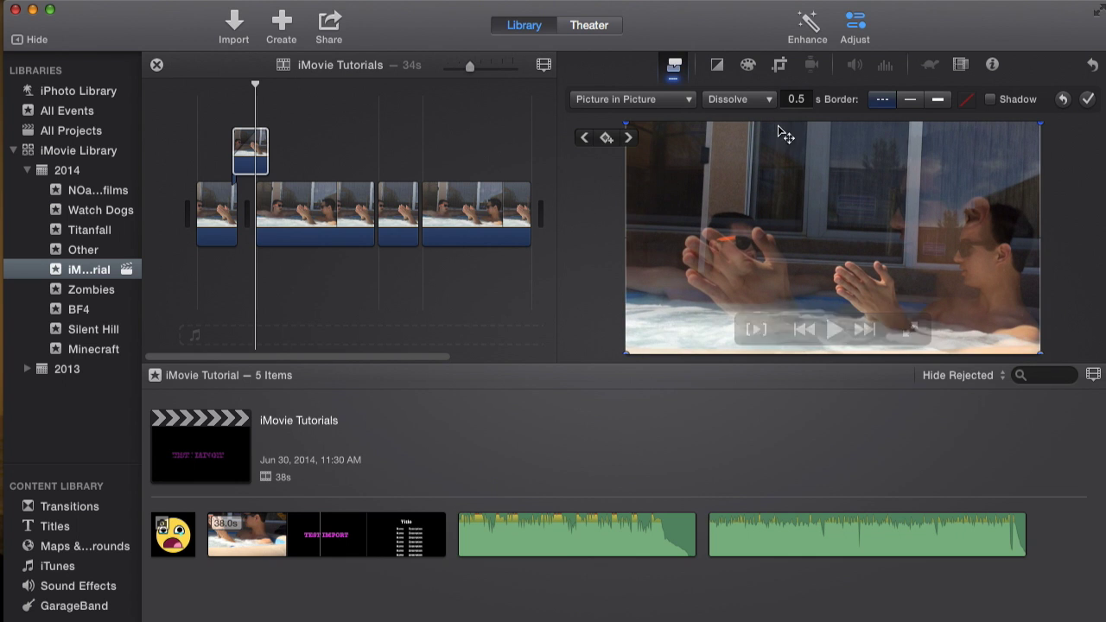
- Set the picture-in-picture transition to Zoom and apply the overlay settings
click(757, 101)
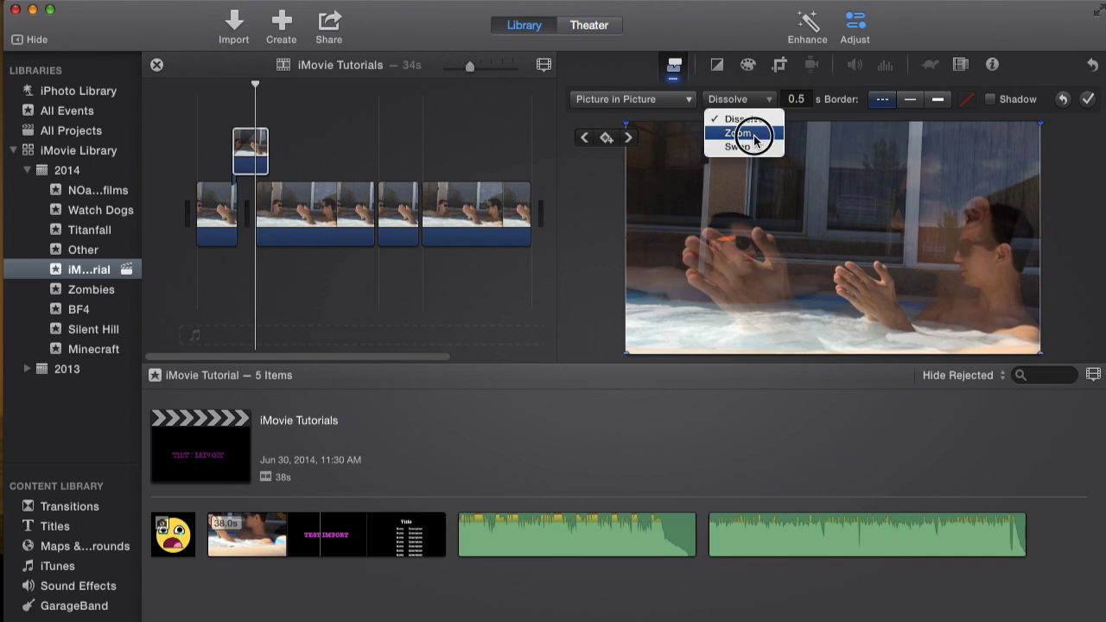
click(739, 133)
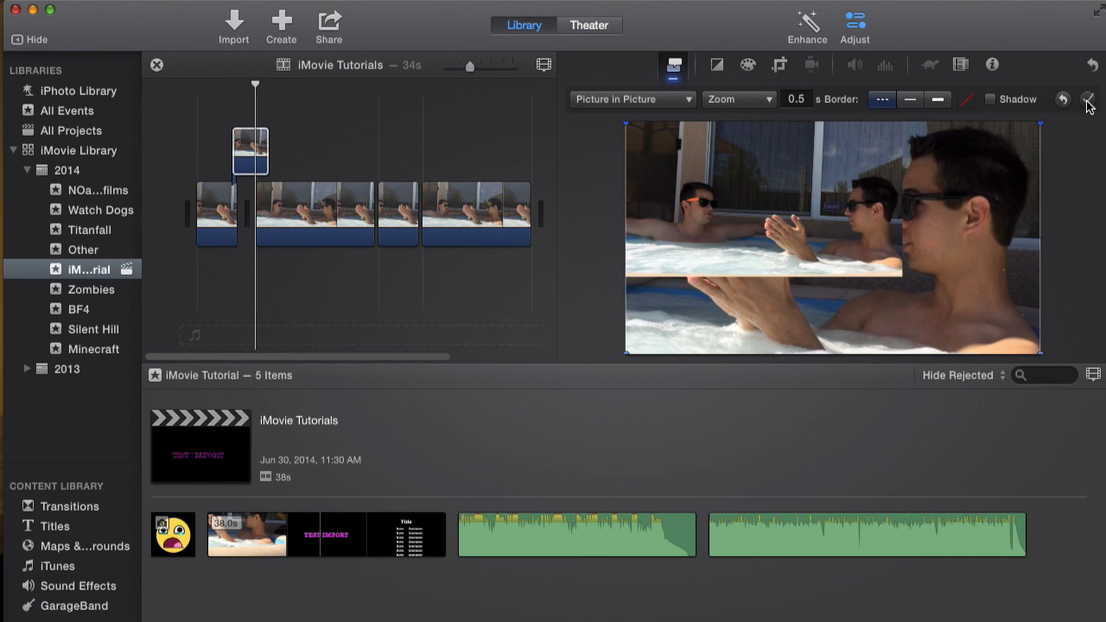
click(1088, 101)
click(370, 126)
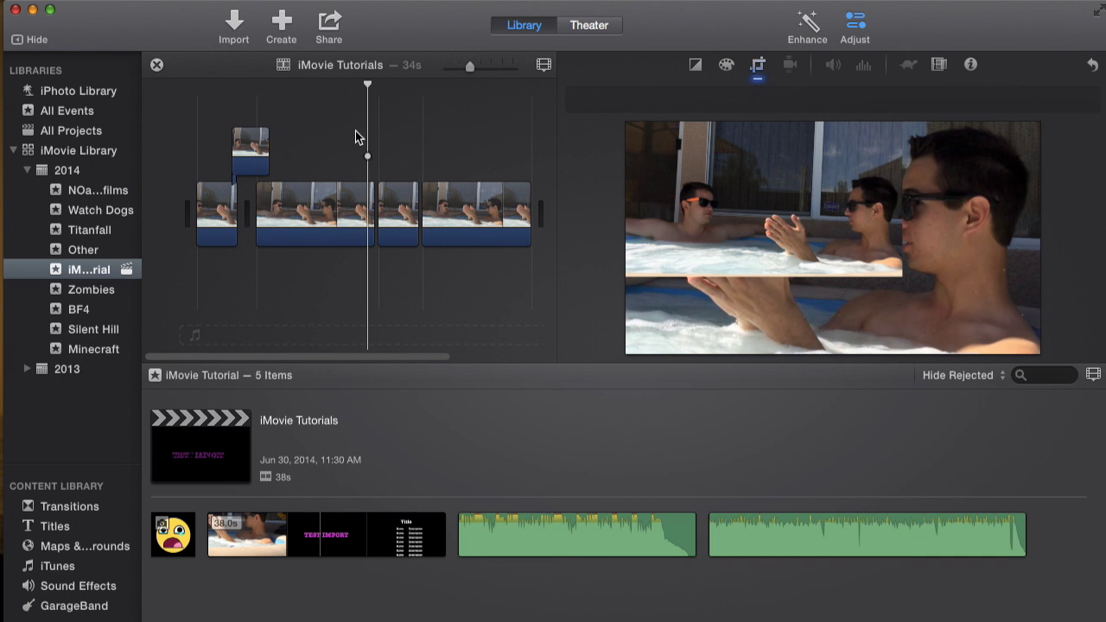
- Preview the overlay's zoom transition between the first segment and the cropped second segment
click(245, 144)
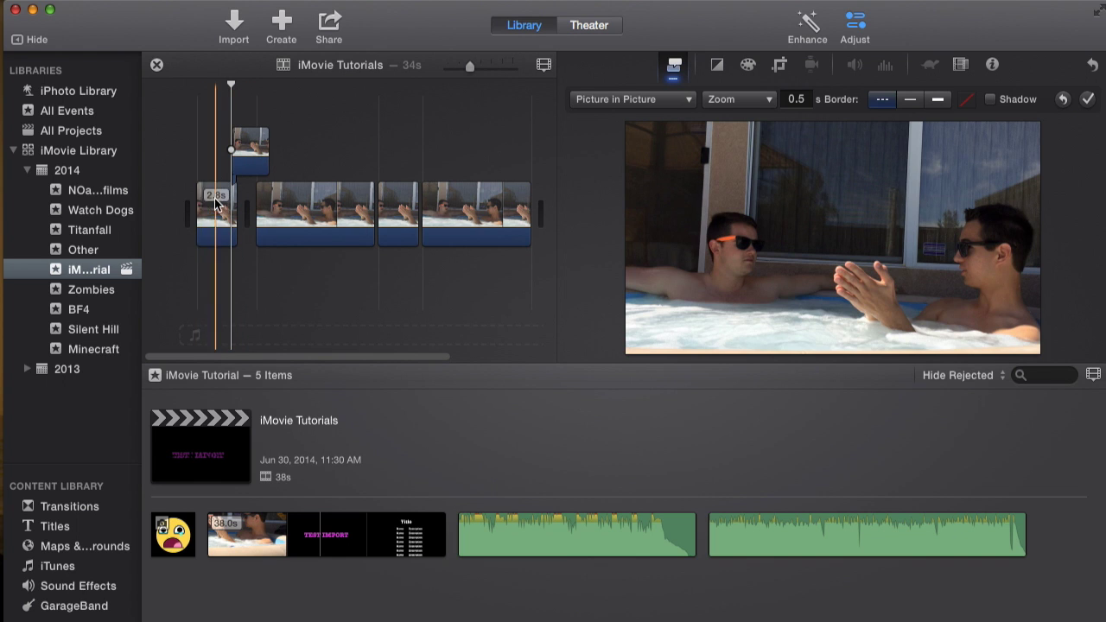
click(216, 190)
click(205, 156)
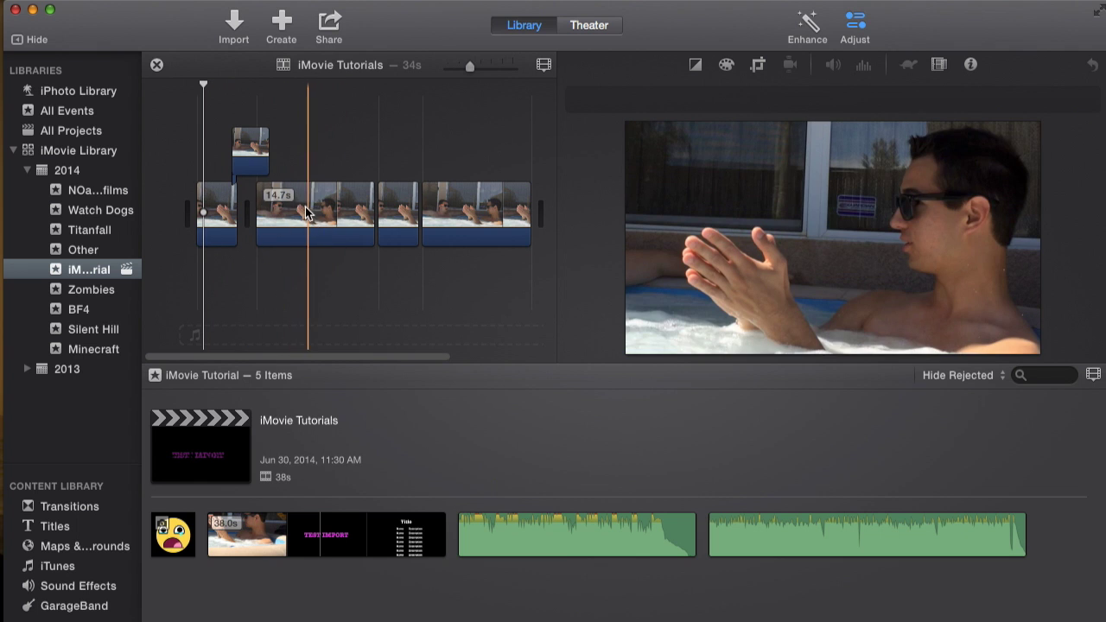
- Crop the overlay clip with Crop to Fill around the man on the right and his hands, and apply it
click(253, 152)
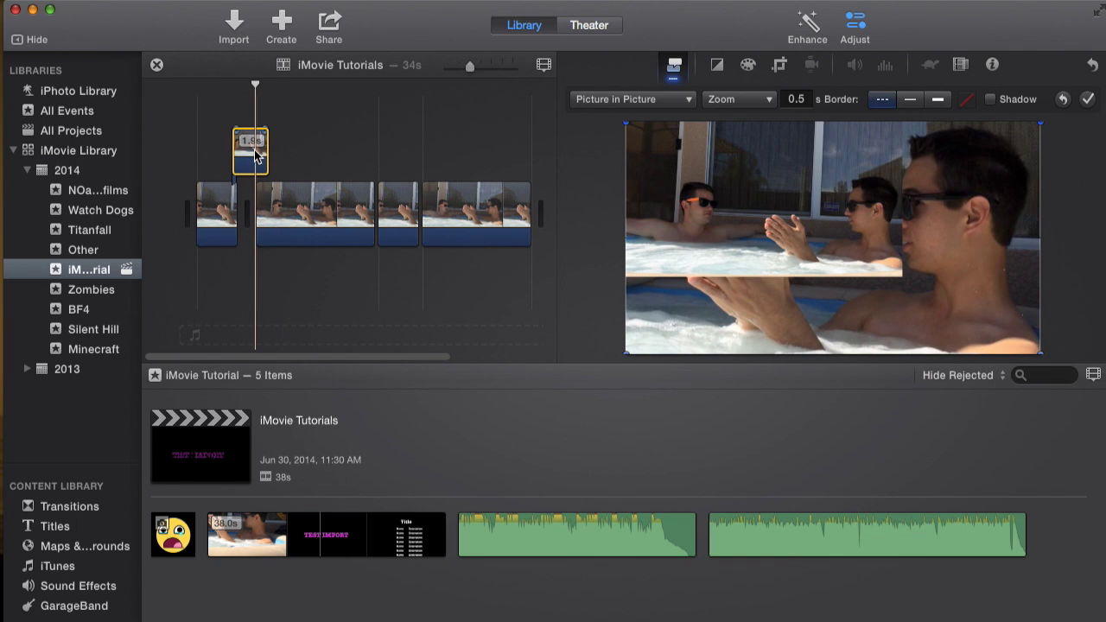
click(778, 67)
click(689, 98)
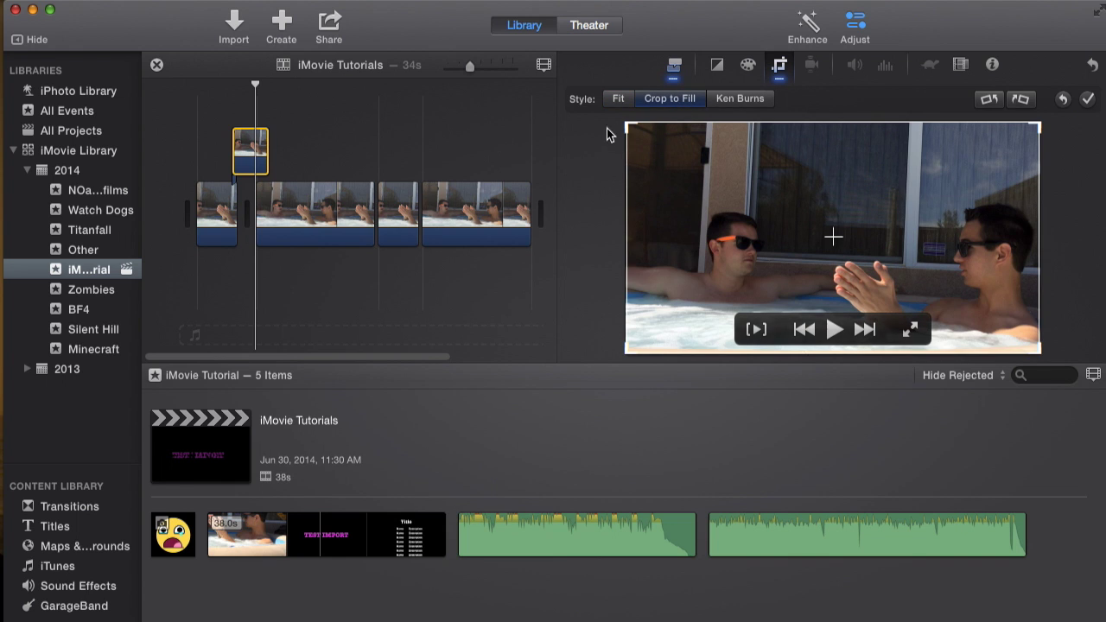
drag(624, 124, 808, 220)
drag(894, 274, 893, 242)
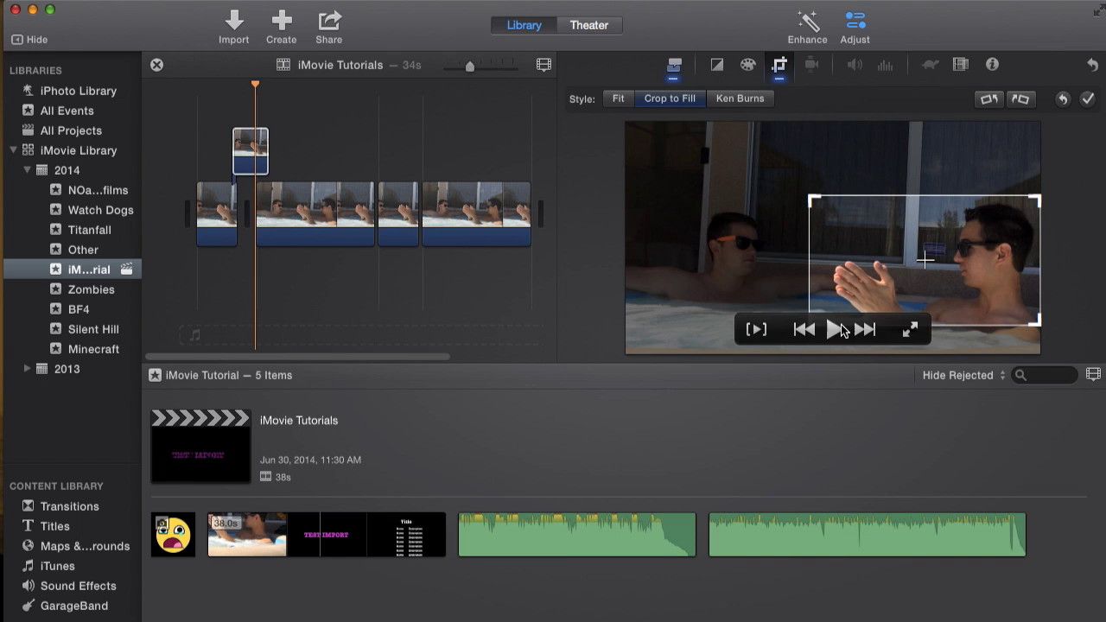
drag(817, 331, 787, 331)
mouse_move(927, 279)
mouse_down()
mouse_move(931, 292)
mouse_move(926, 277)
mouse_up()
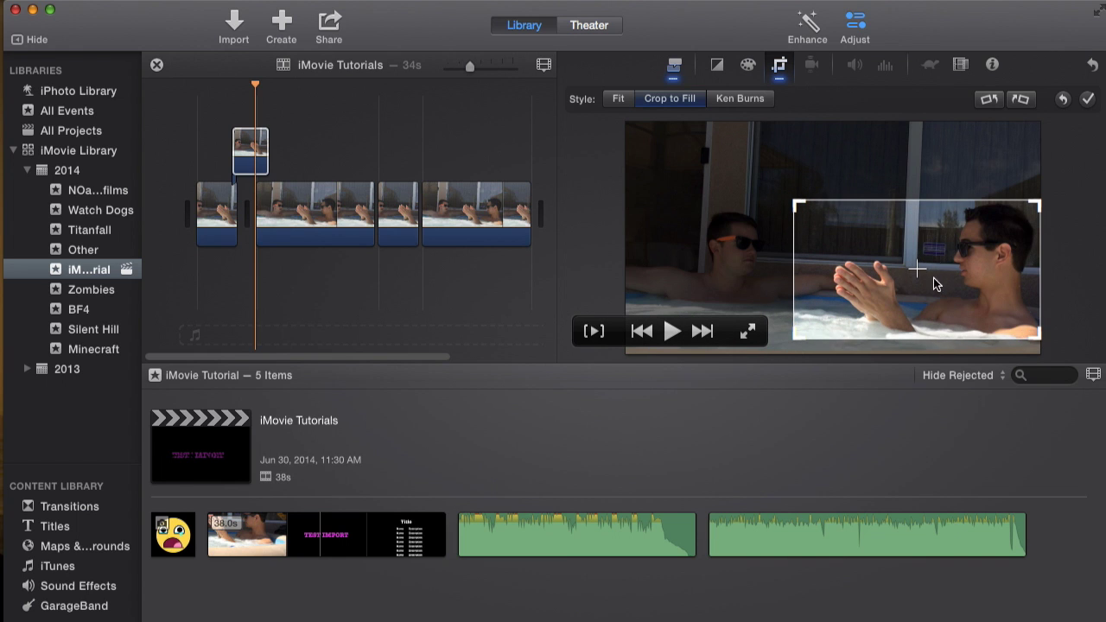
click(1086, 99)
click(332, 133)
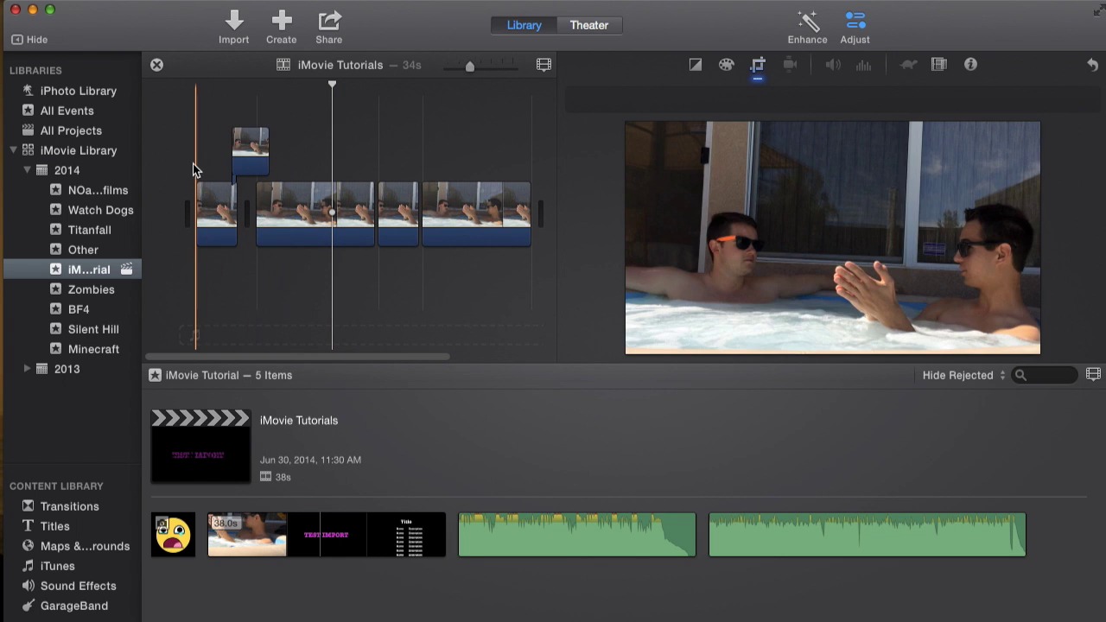
- Play the project from the beginning through the cropped overlay, then stop playback
click(192, 205)
key(space)
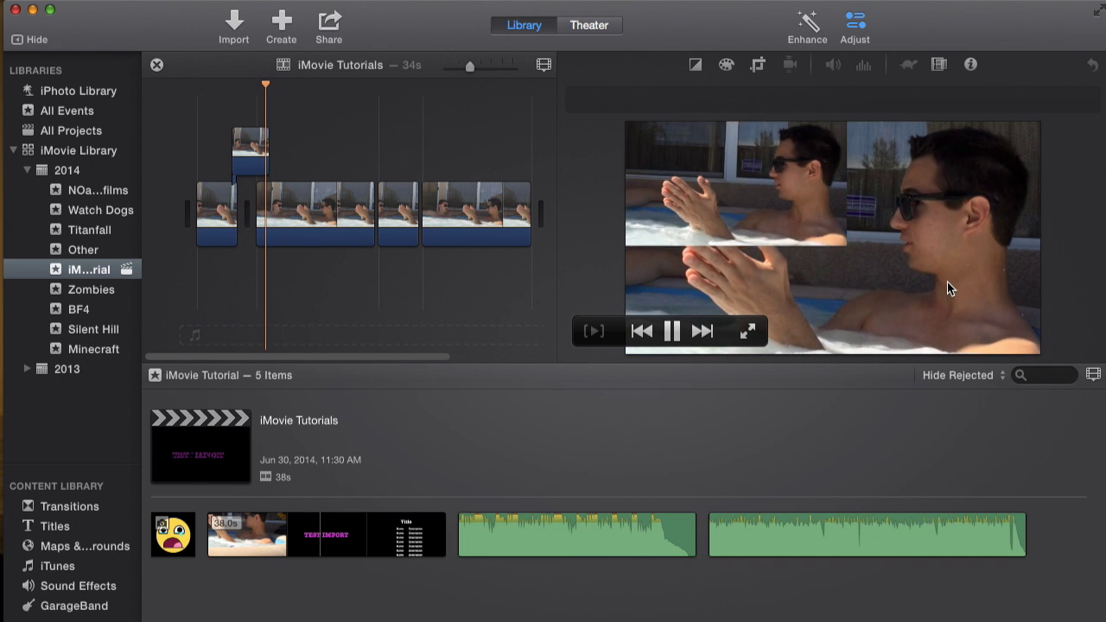
key(space)
- Trim the overlay's end back to the start of the second segment and play the shortened zoom
mouse_move(266, 147)
mouse_down()
mouse_move(246, 149)
mouse_move(256, 150)
mouse_up()
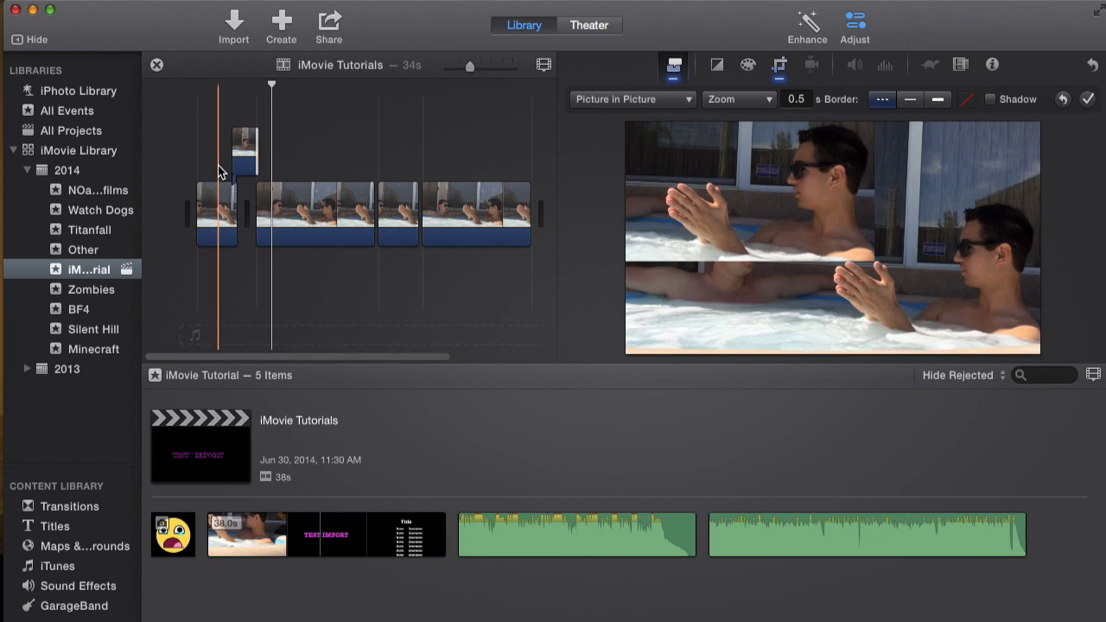
key(space)
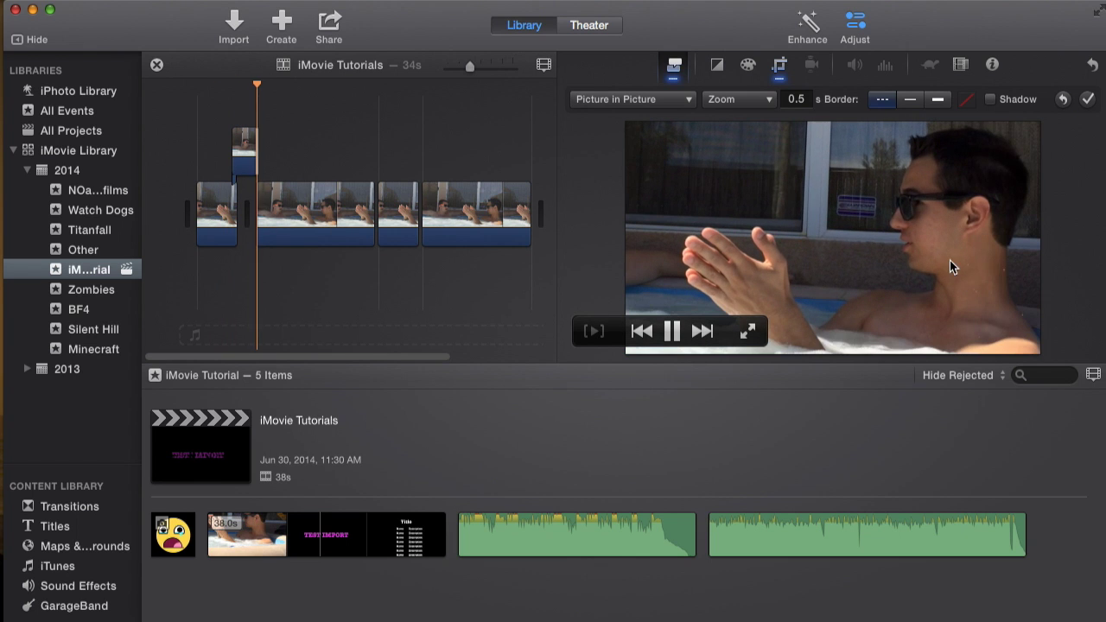
click(253, 147)
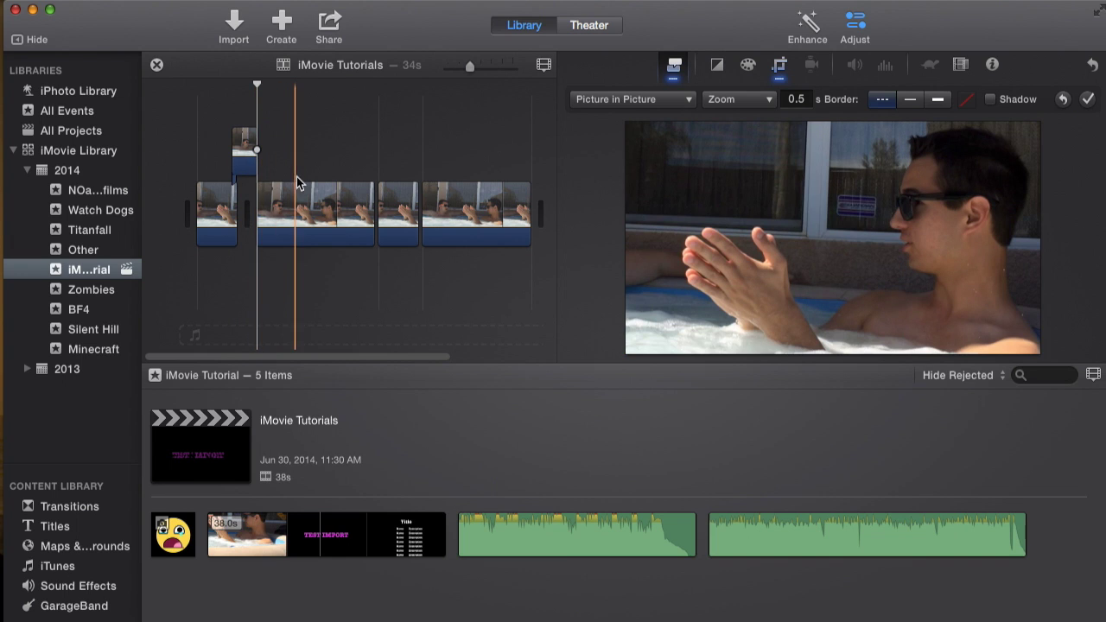
click(357, 166)
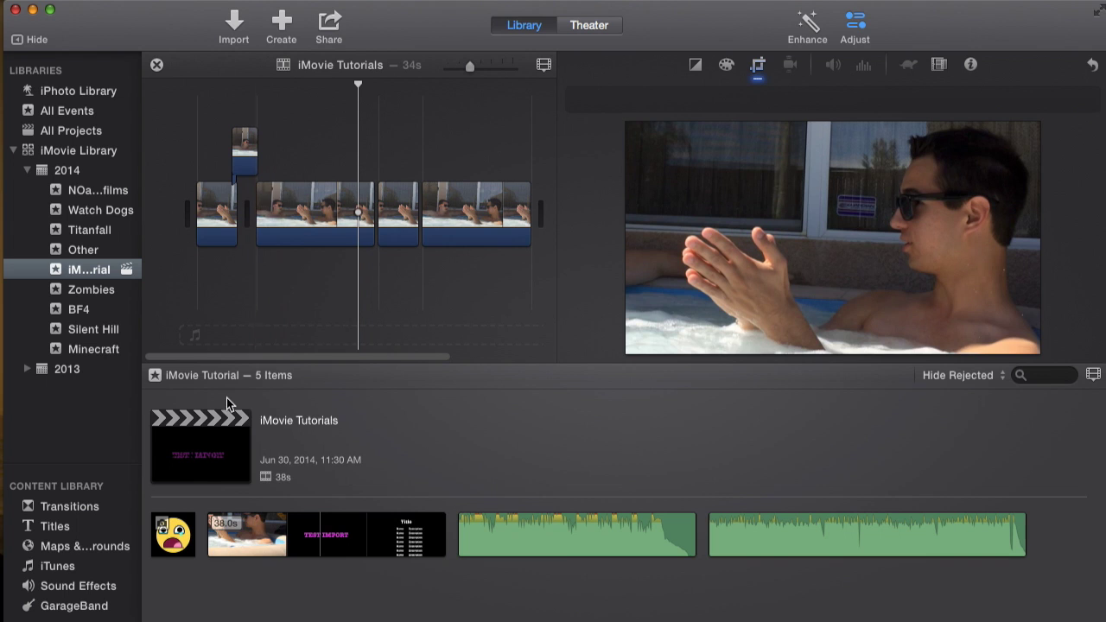
click(303, 96)
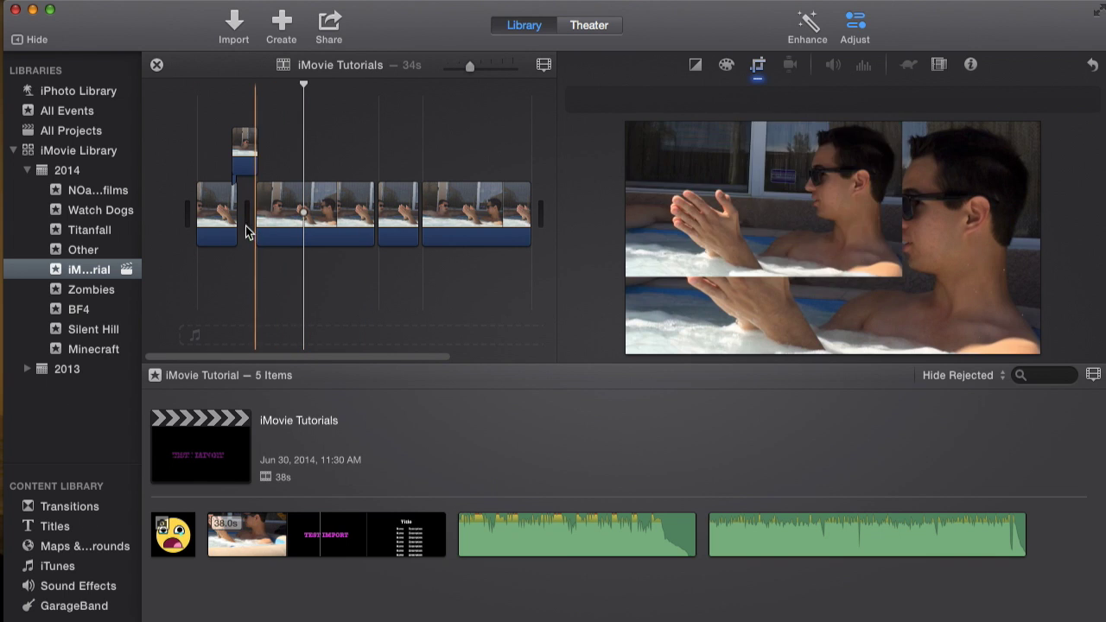
click(275, 164)
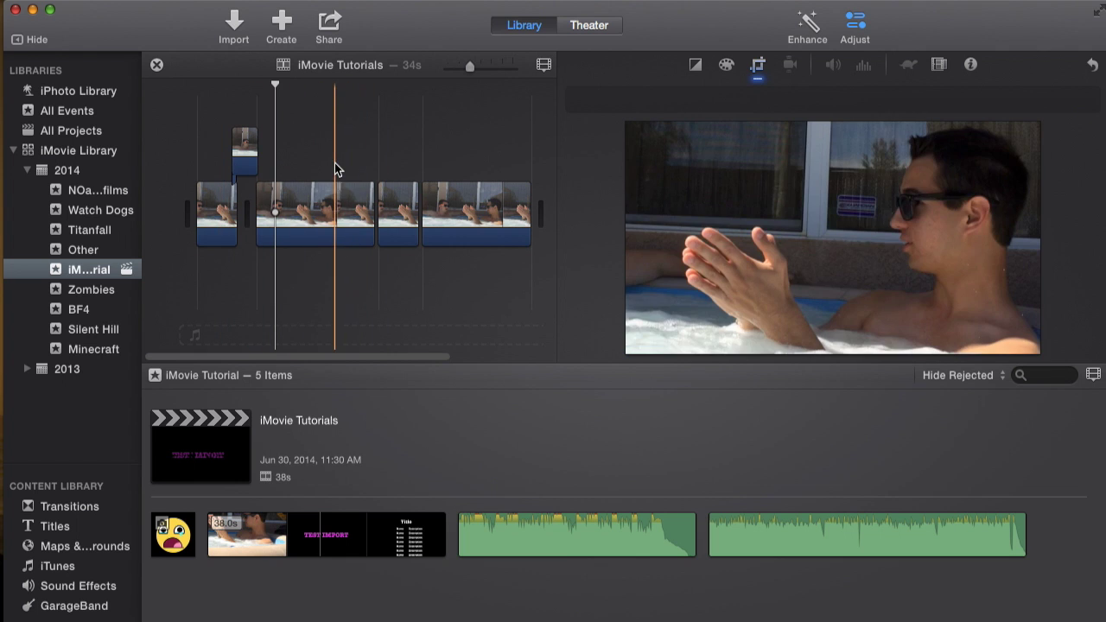
click(408, 164)
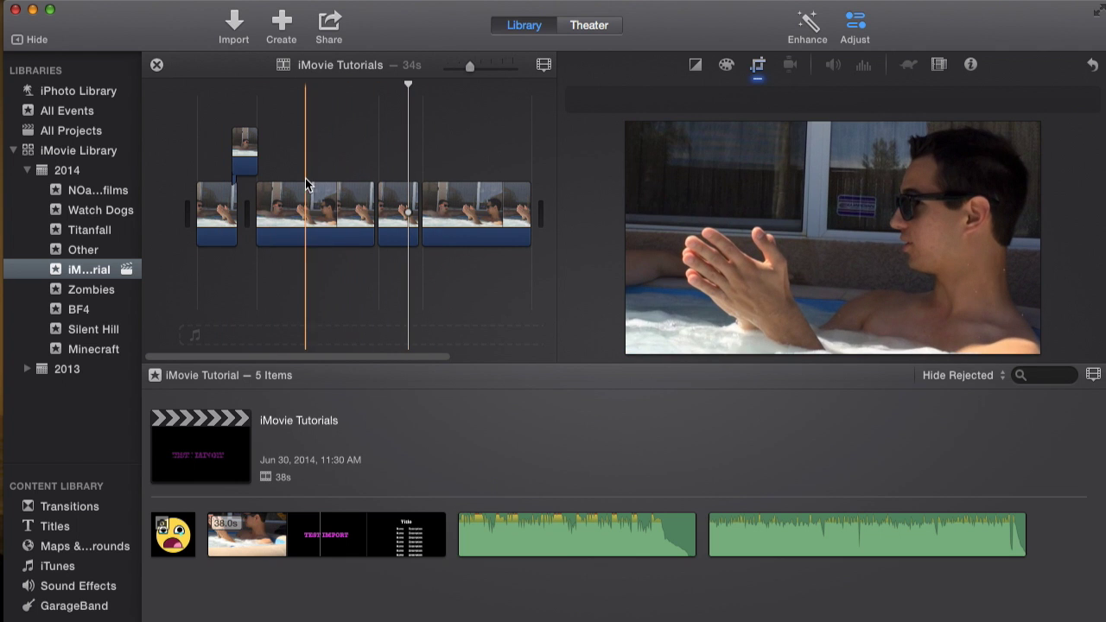